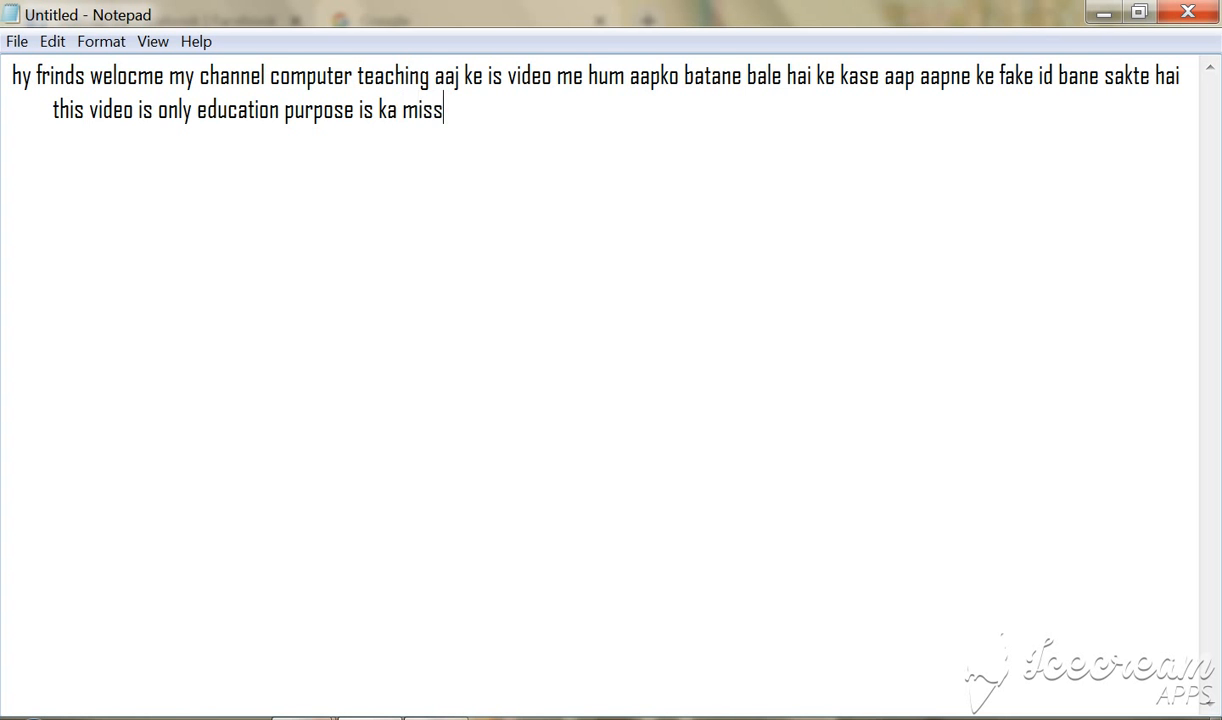
# Continue the Notepad narration warning against misuse and telling viewers to open Chrome and type facebook
pyautogui.write('kare ')
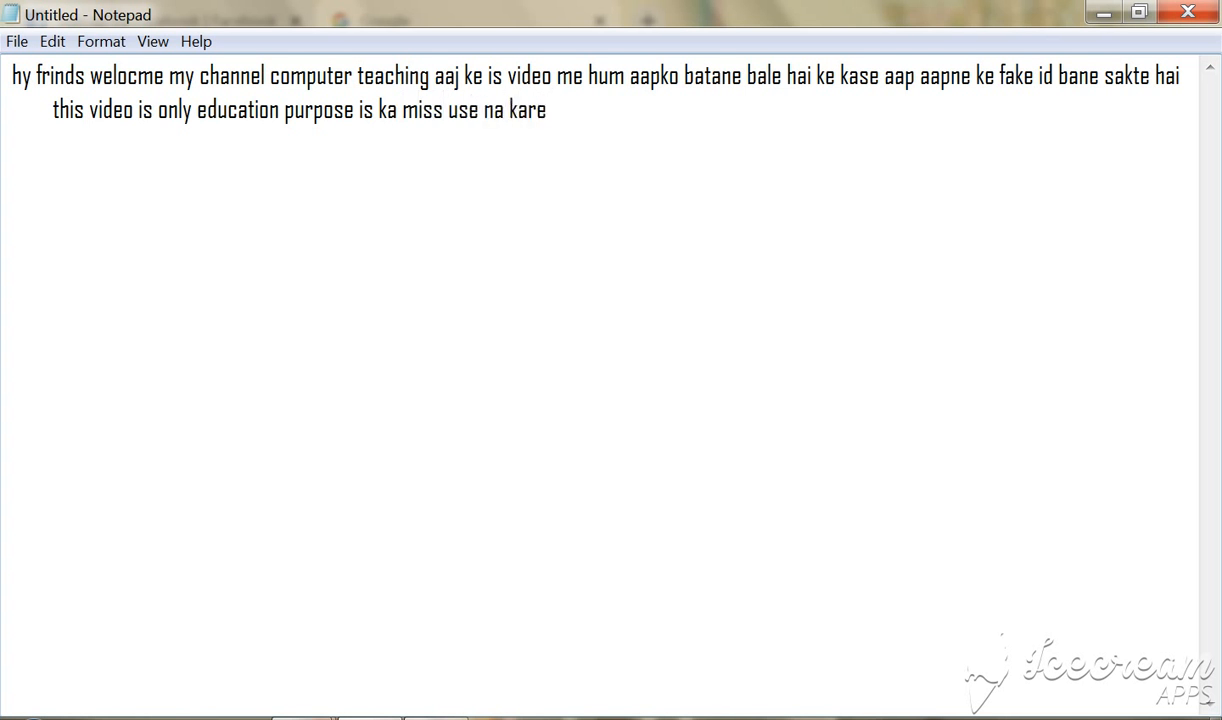
pyautogui.write('follow my s')
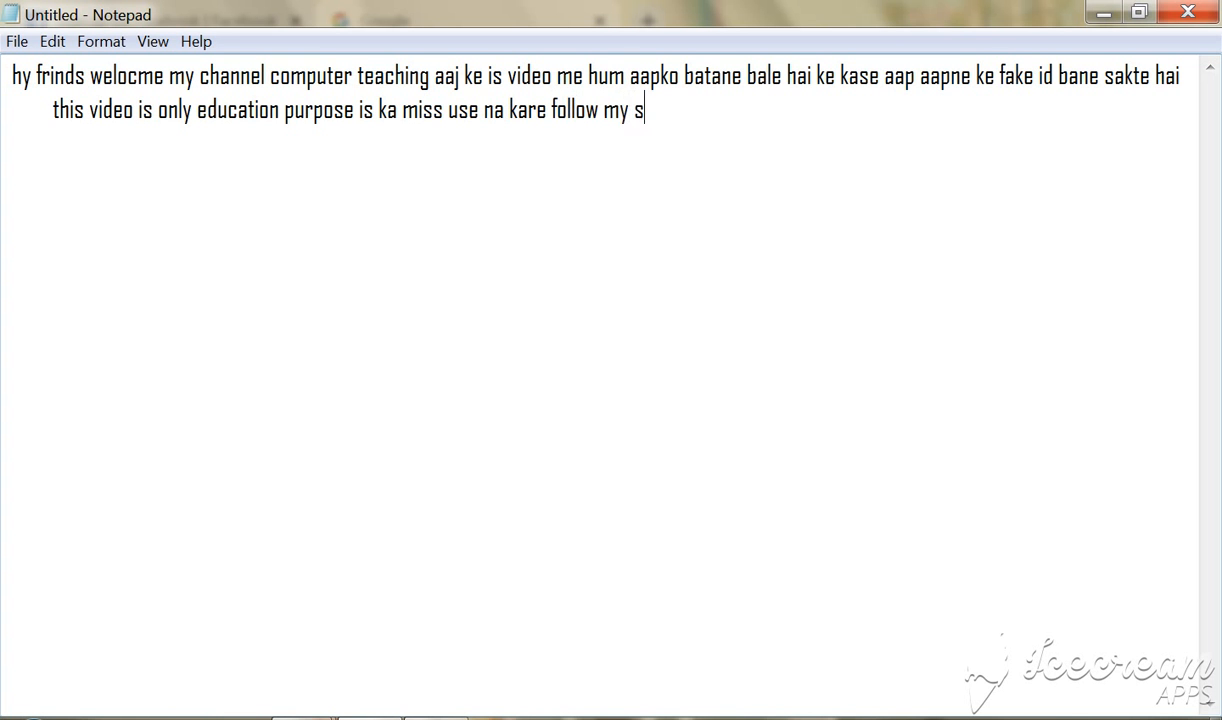
pyautogui.write('tps now open')
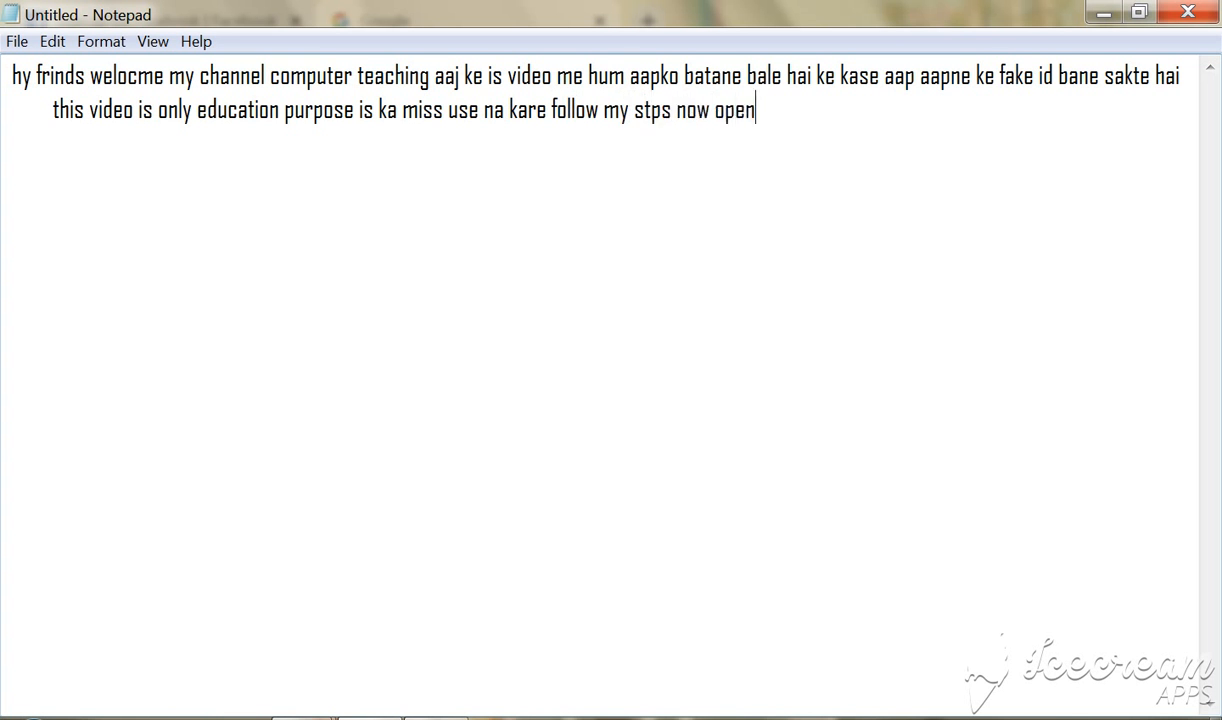
pyautogui.write(' your googl')
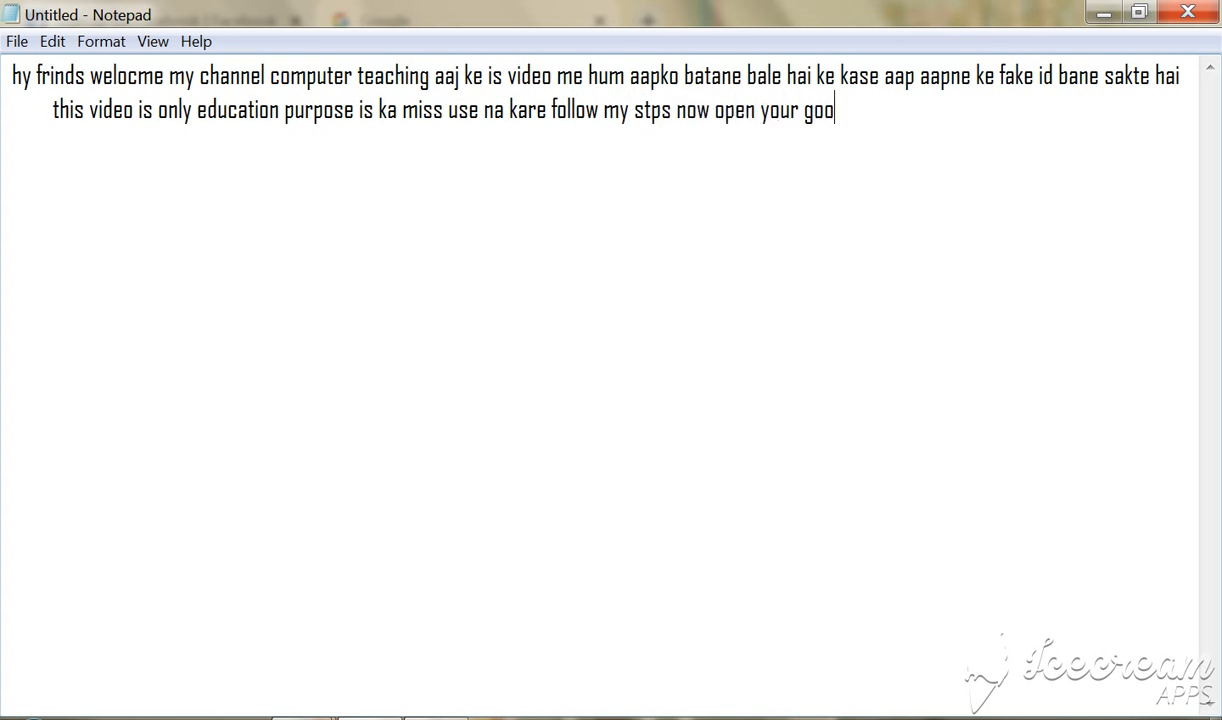
pyautogui.press('BackSpace')
pyautogui.write('gle crom ty')
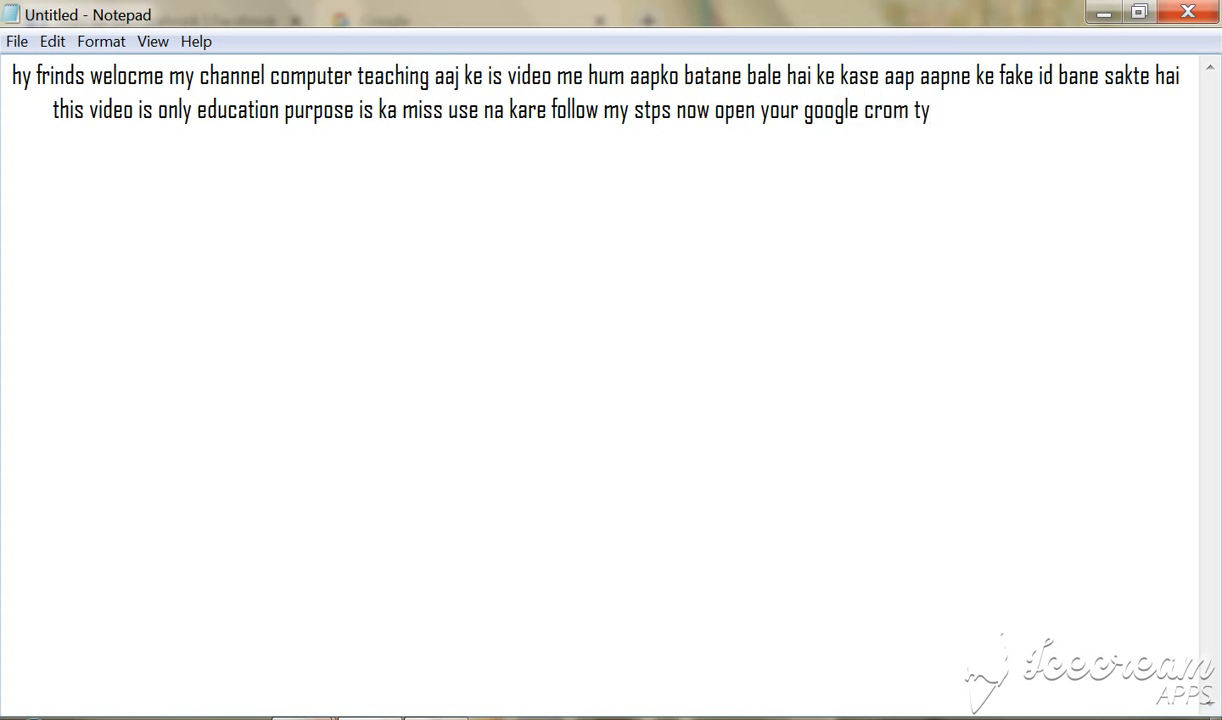
pyautogui.write('pe now facaebook')
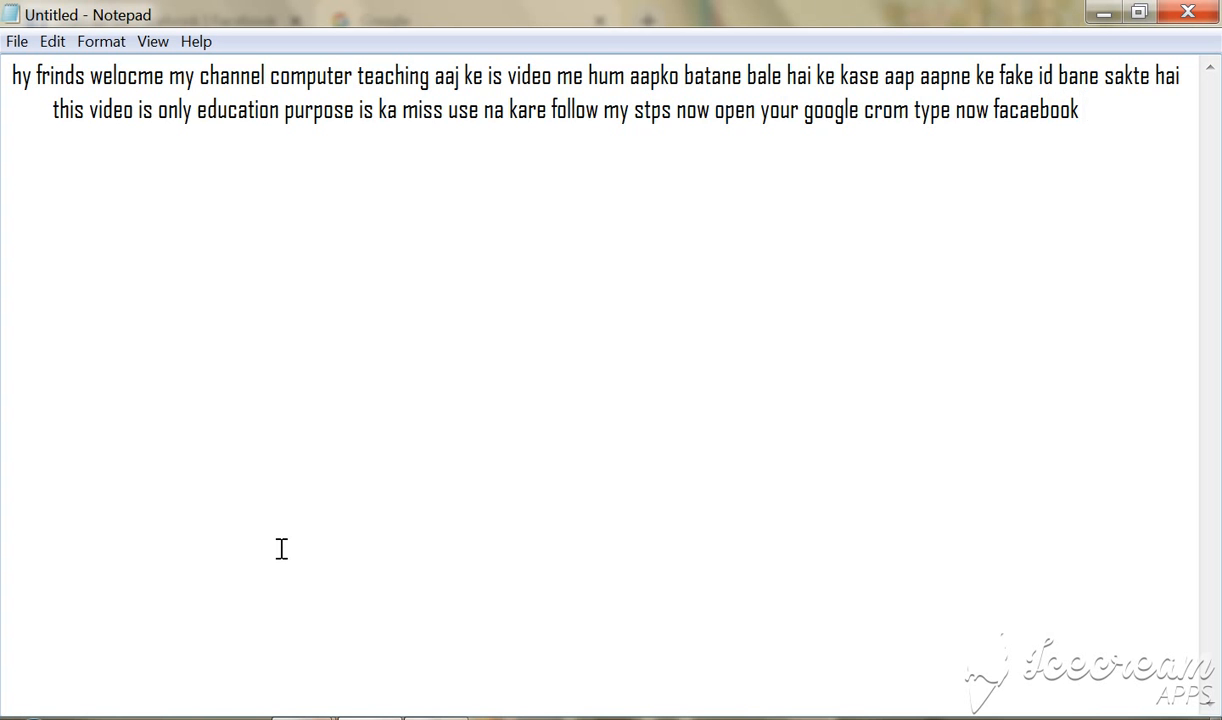
# Switch to Chrome and show the Facebook 'Create a new account' sign-up tab
pyautogui.click(302, 718)
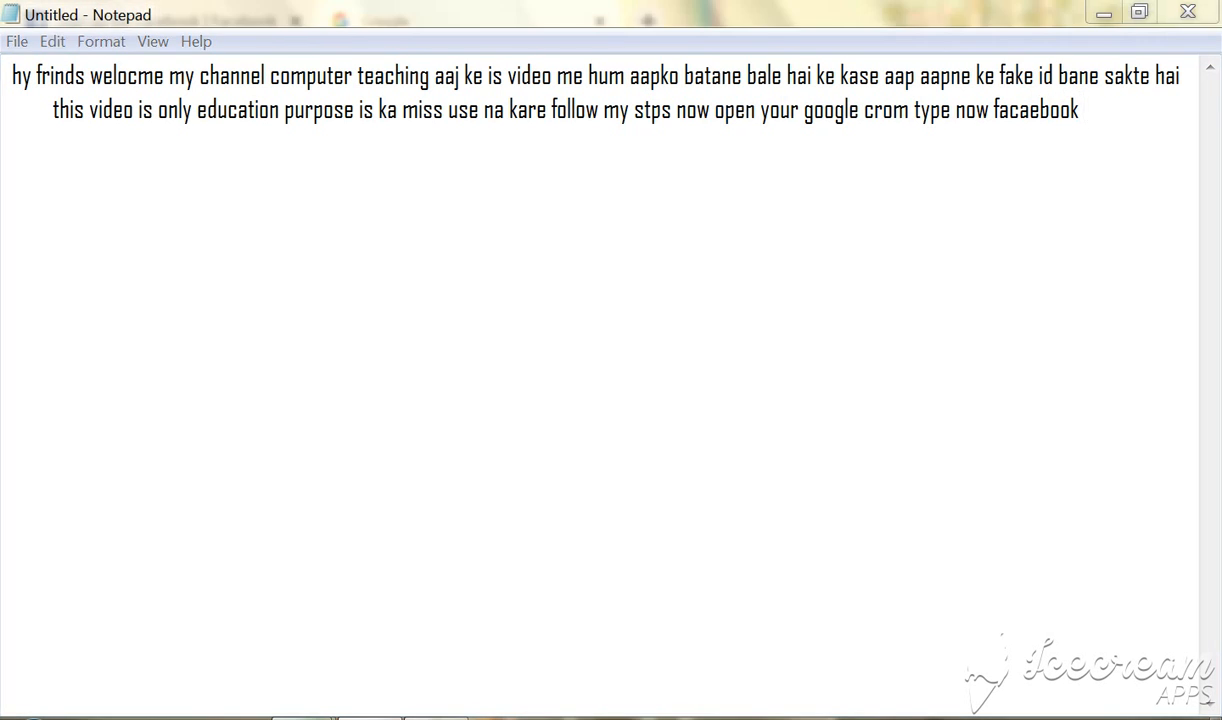
pyautogui.click(371, 586)
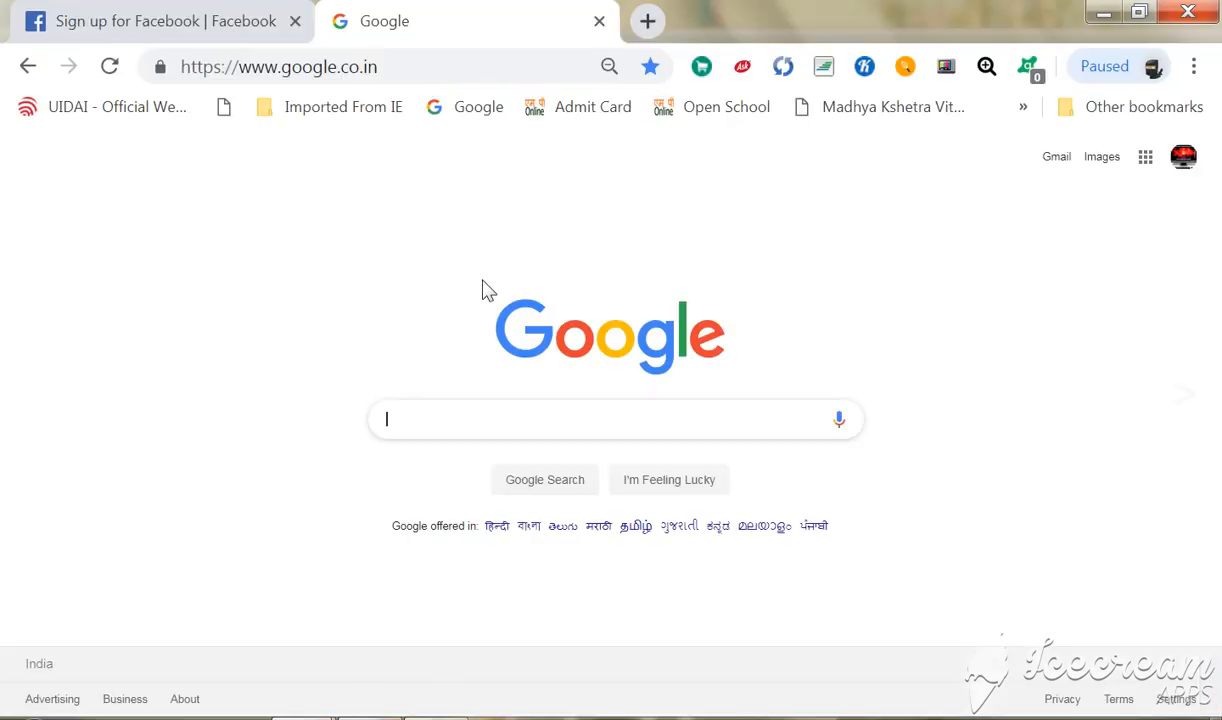
pyautogui.click(143, 17)
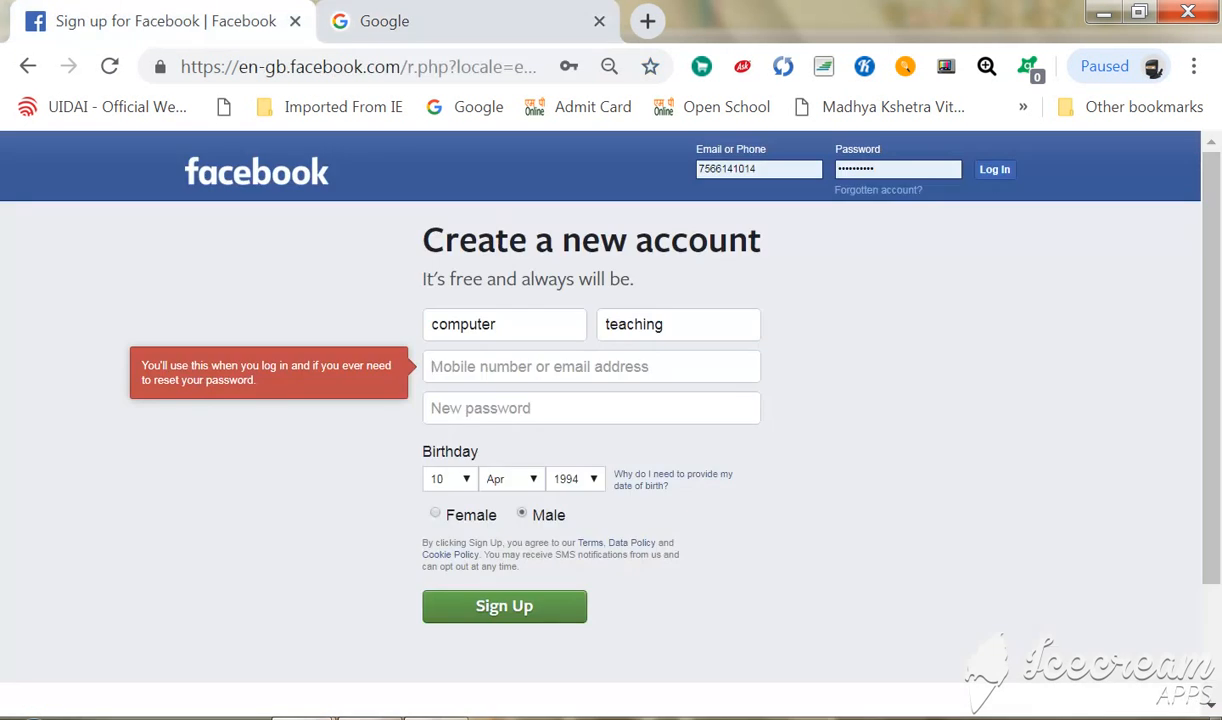
# Extend the Notepad narration, fixing typos, up to 'usme detail bhar or mail ka colom blank'
pyautogui.hotkey('alt', 'Tab')
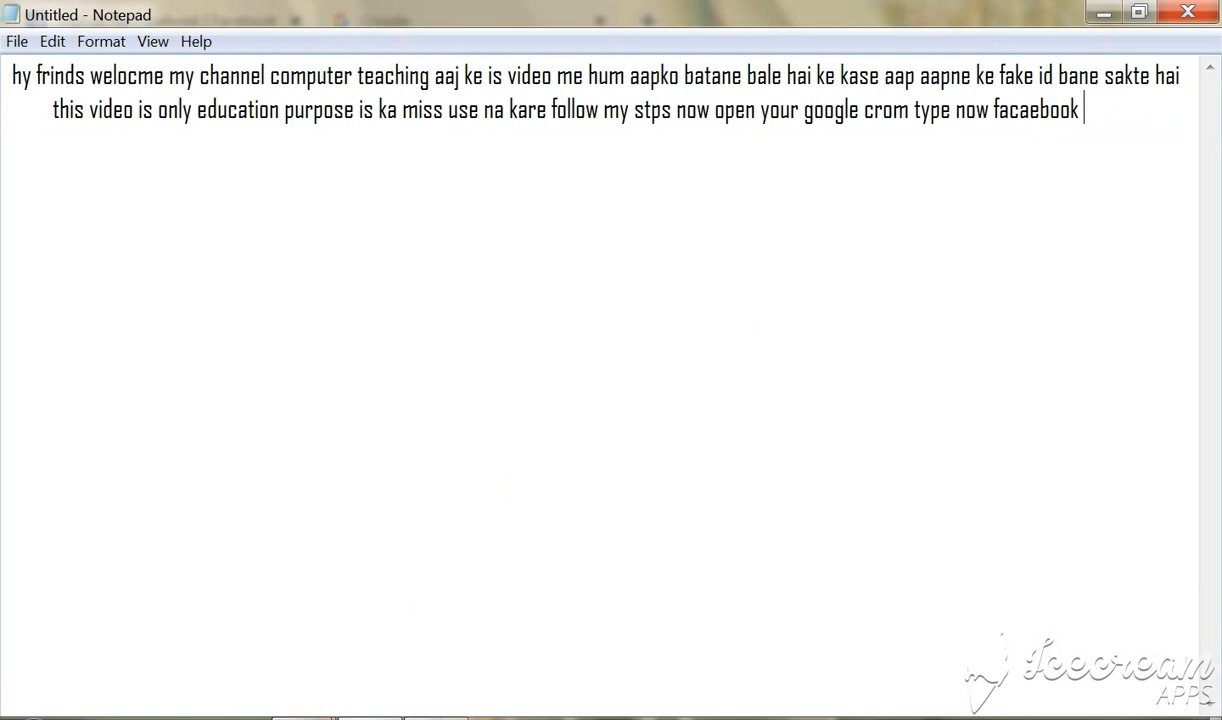
pyautogui.write('frind')
pyautogui.write('s mane ap')
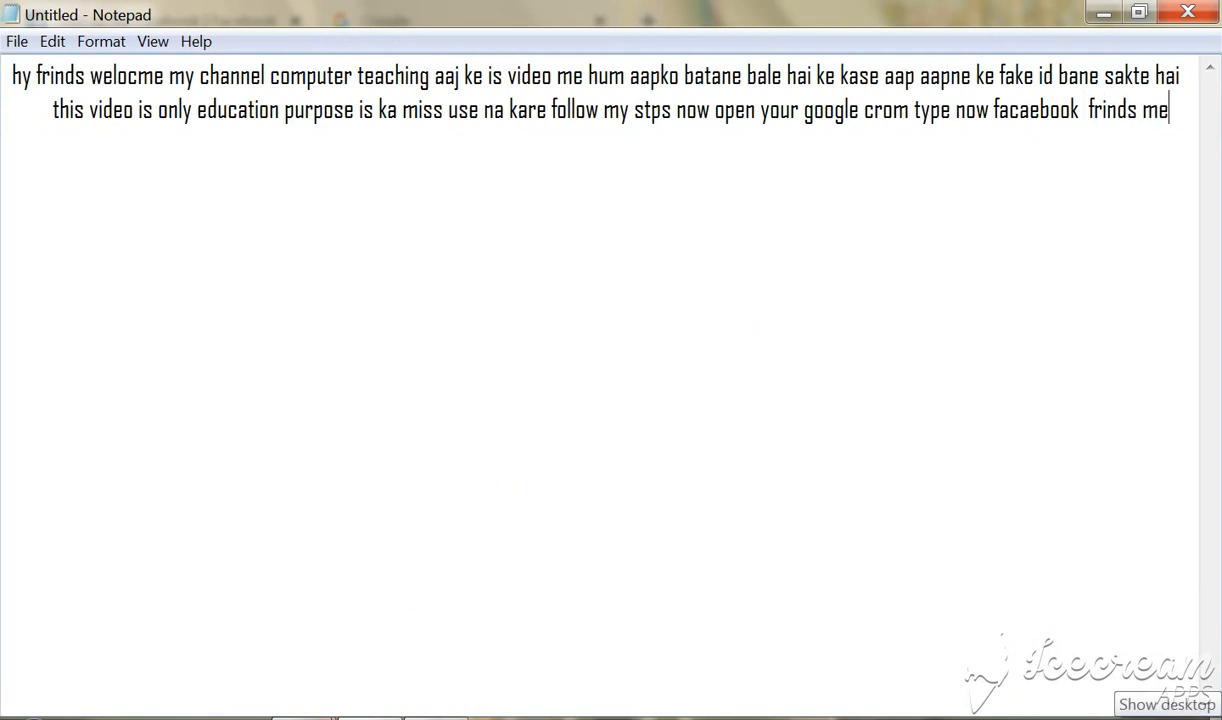
pyautogui.press('BackSpace')
pyautogui.write('apne faceb')
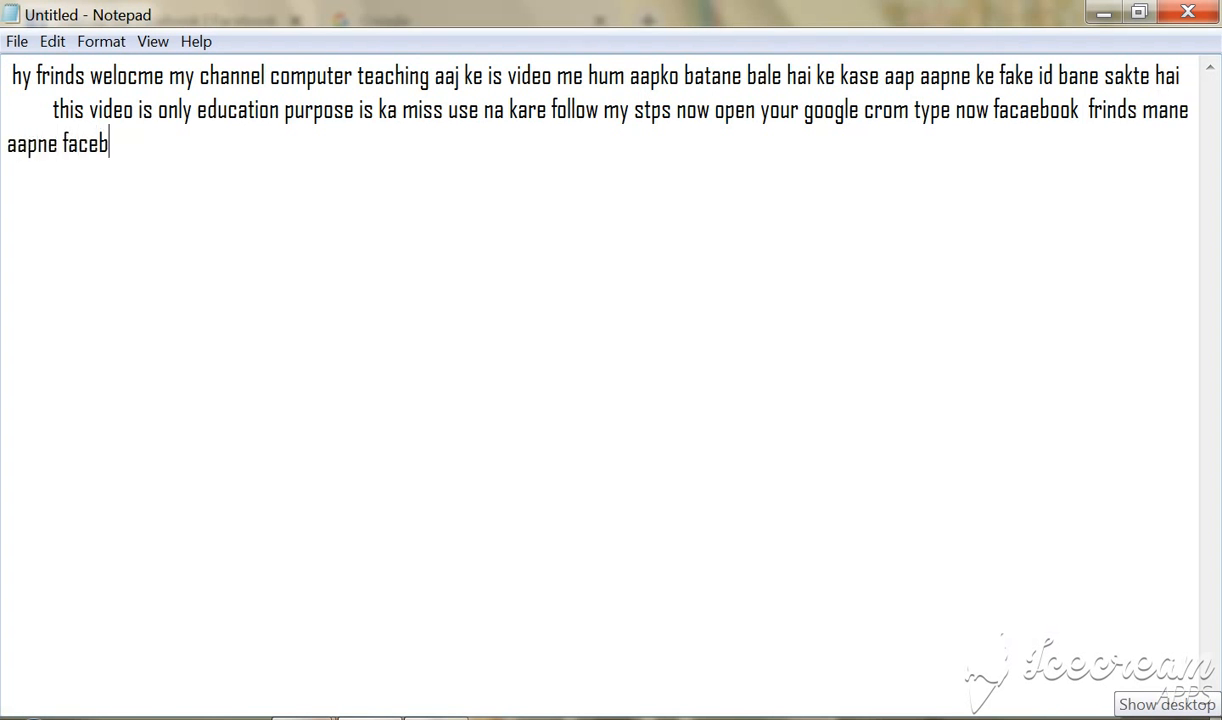
pyautogui.write('ook ka page pehle ')
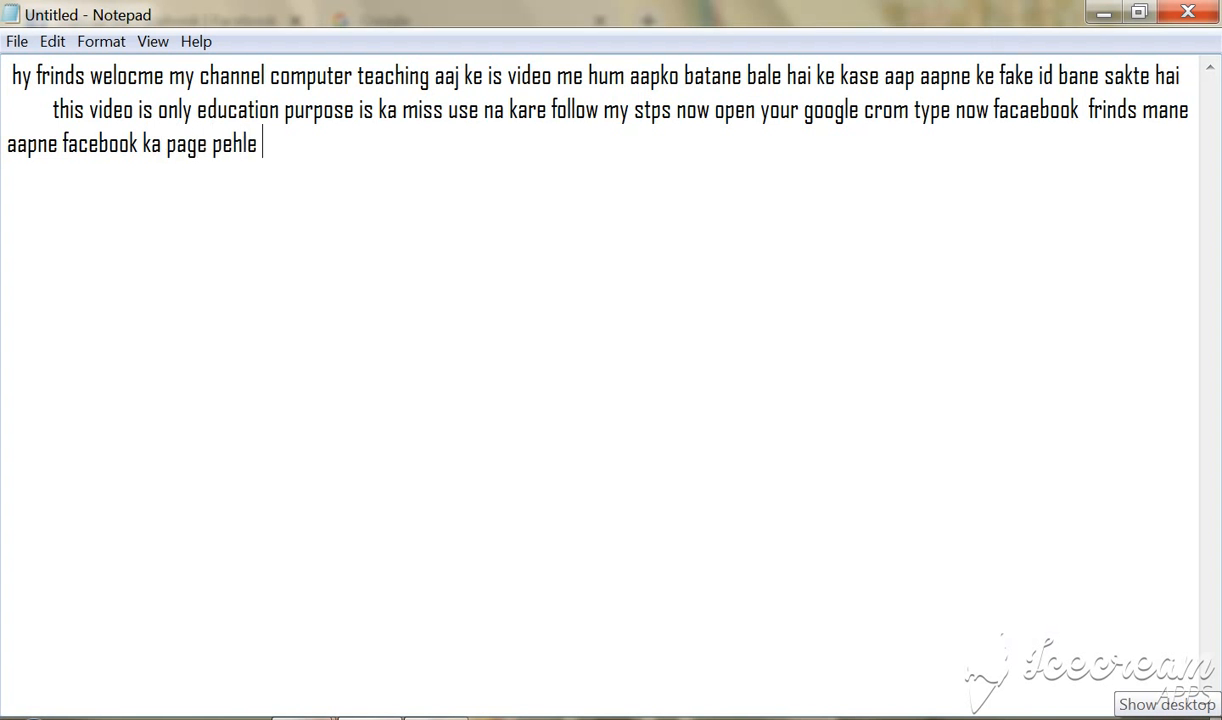
pyautogui.write('se khol kar r')
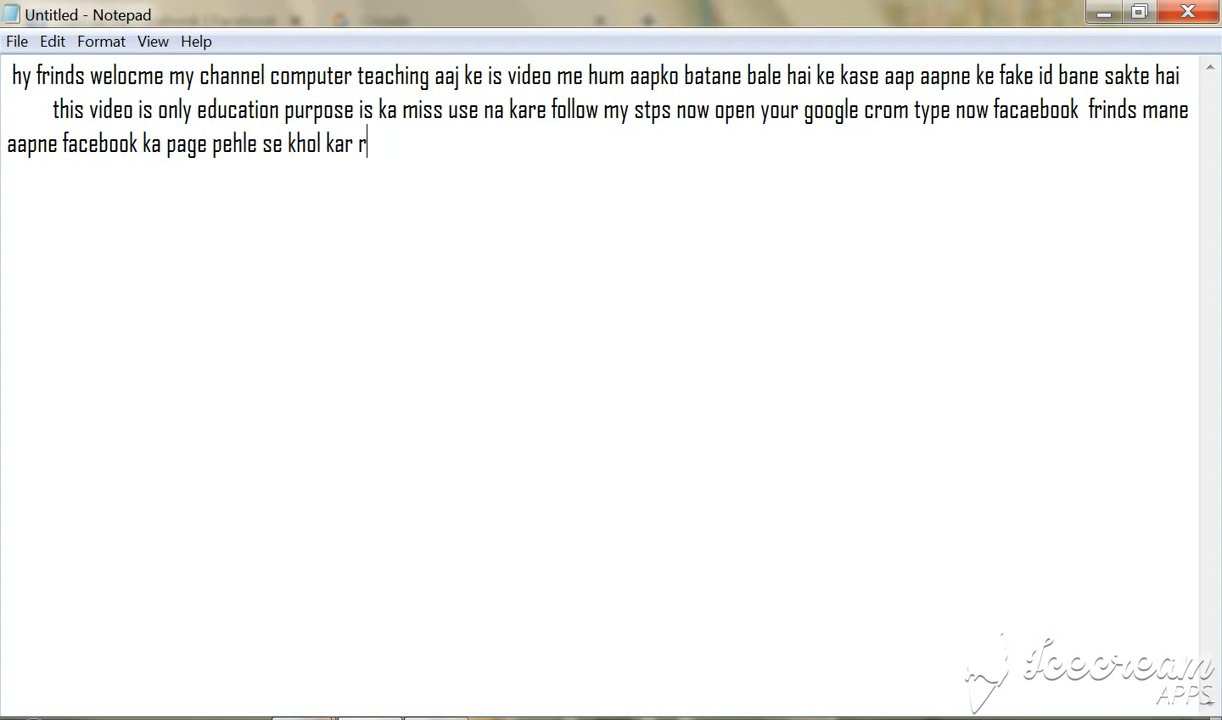
pyautogui.write('akhe hai ')
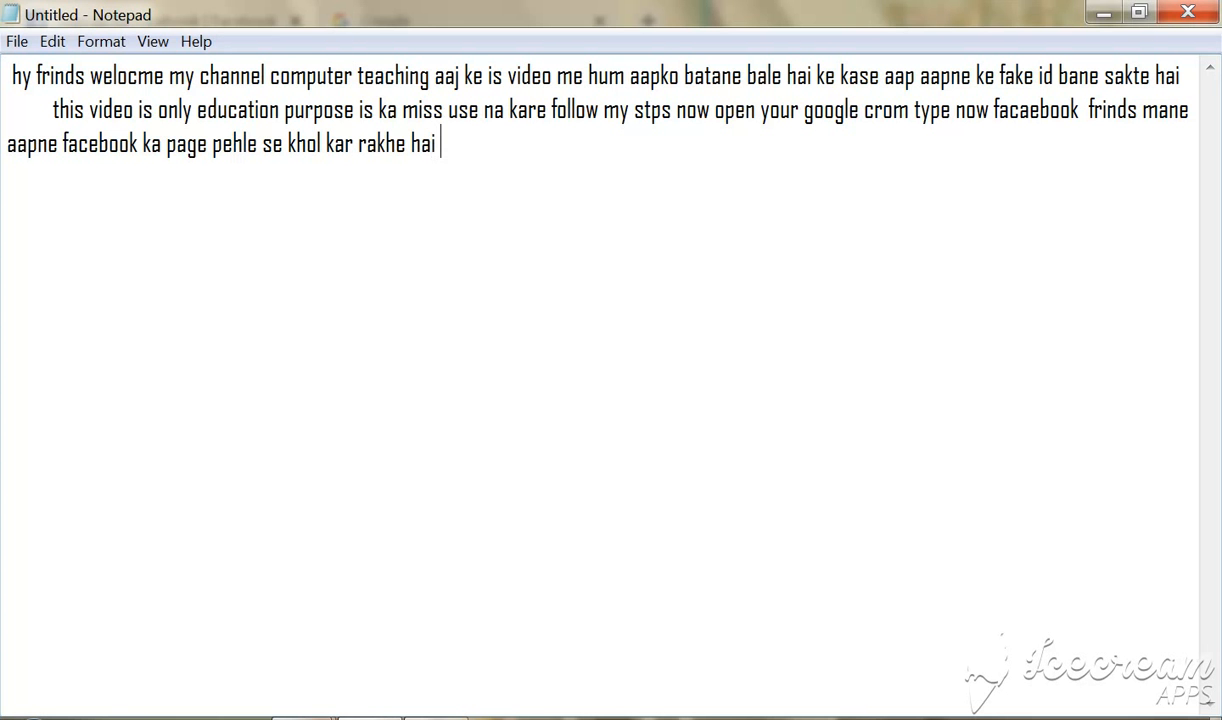
pyautogui.write('aap bhe aapne')
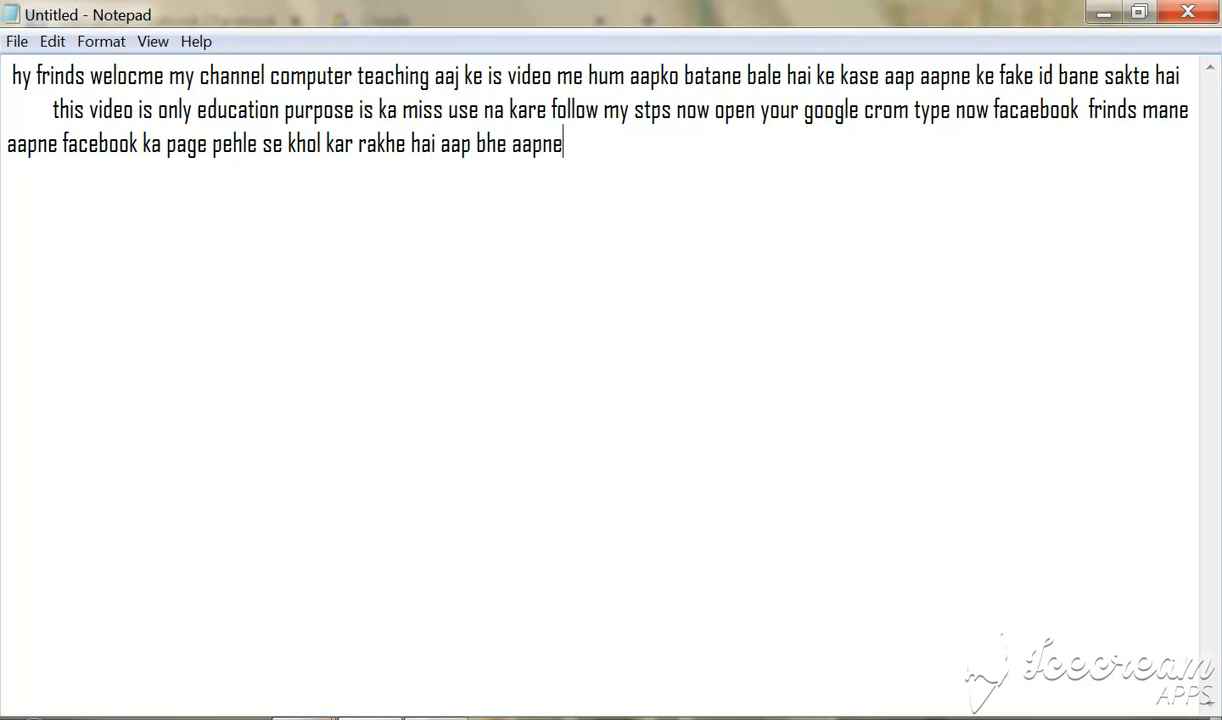
pyautogui.write(' facebook k')
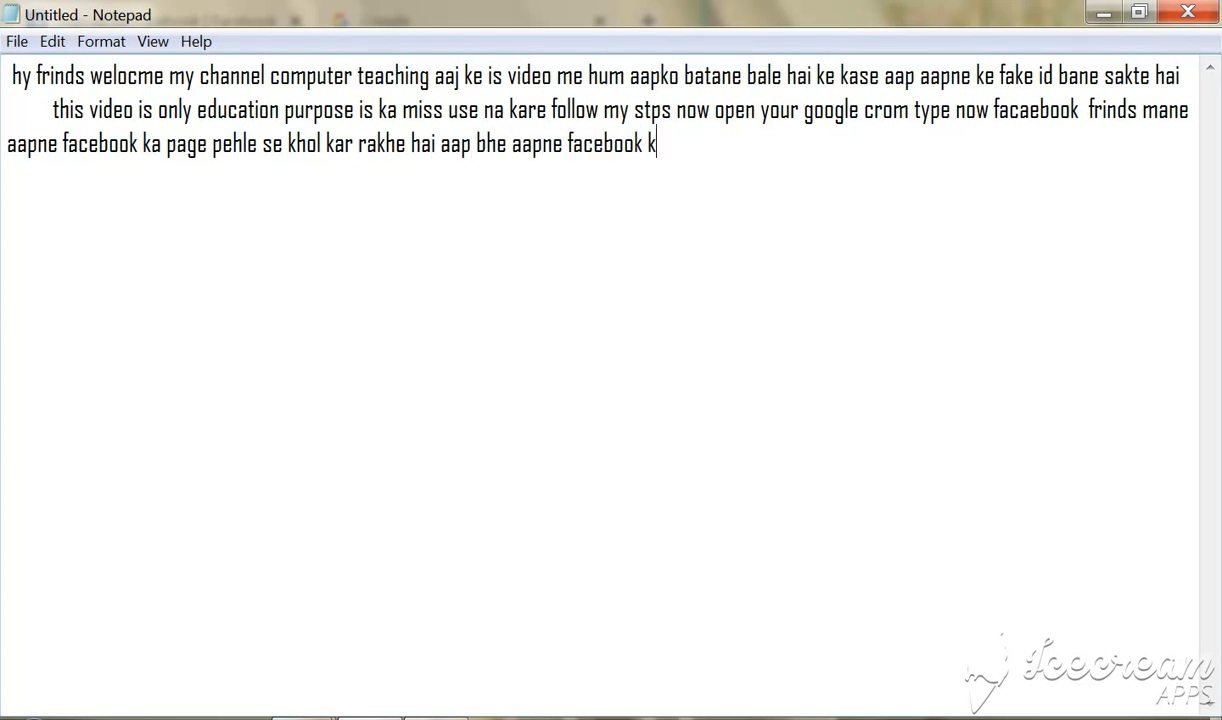
pyautogui.write('a page on')
pyautogui.press('BackSpace')
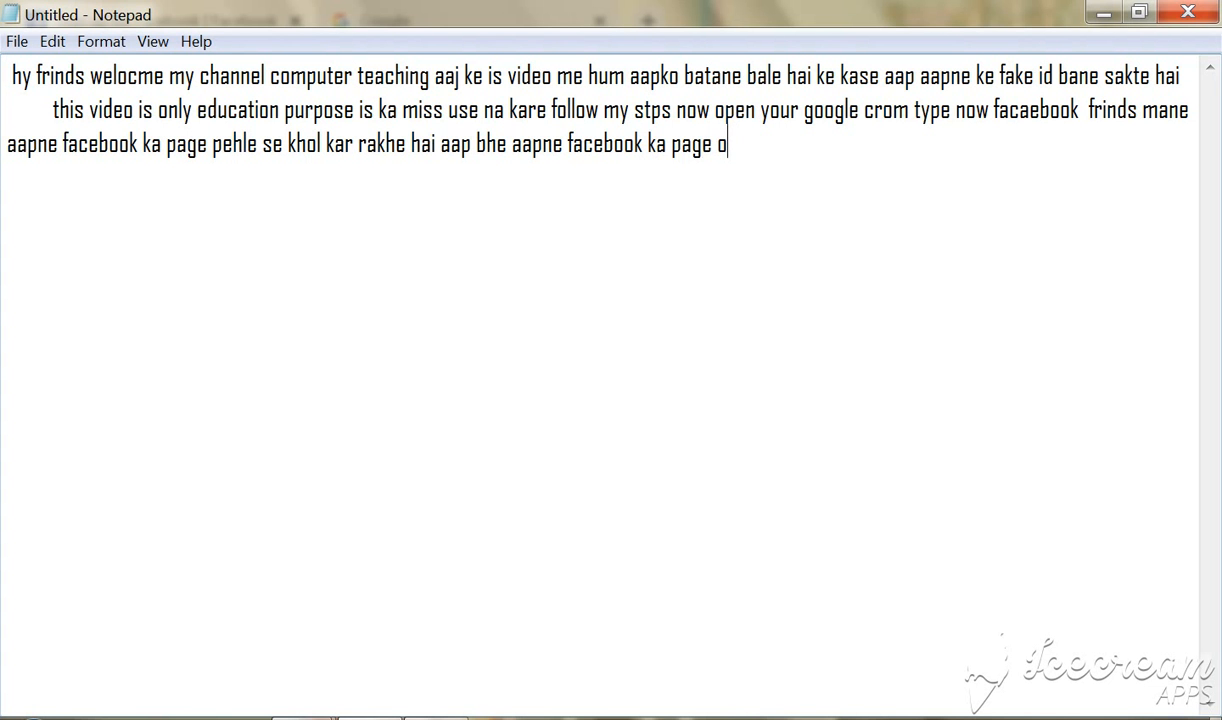
pyautogui.write('pen kar')
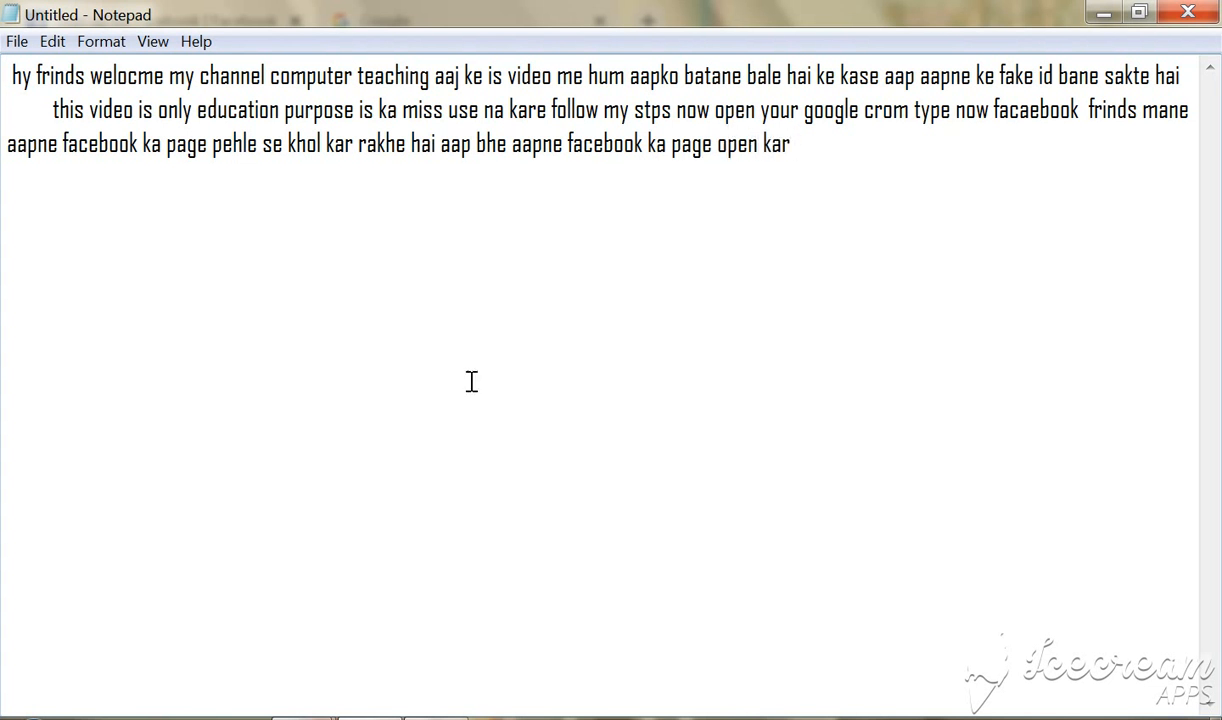
pyautogui.write(' or use')
pyautogui.press('BackSpace')
pyautogui.write('me detail')
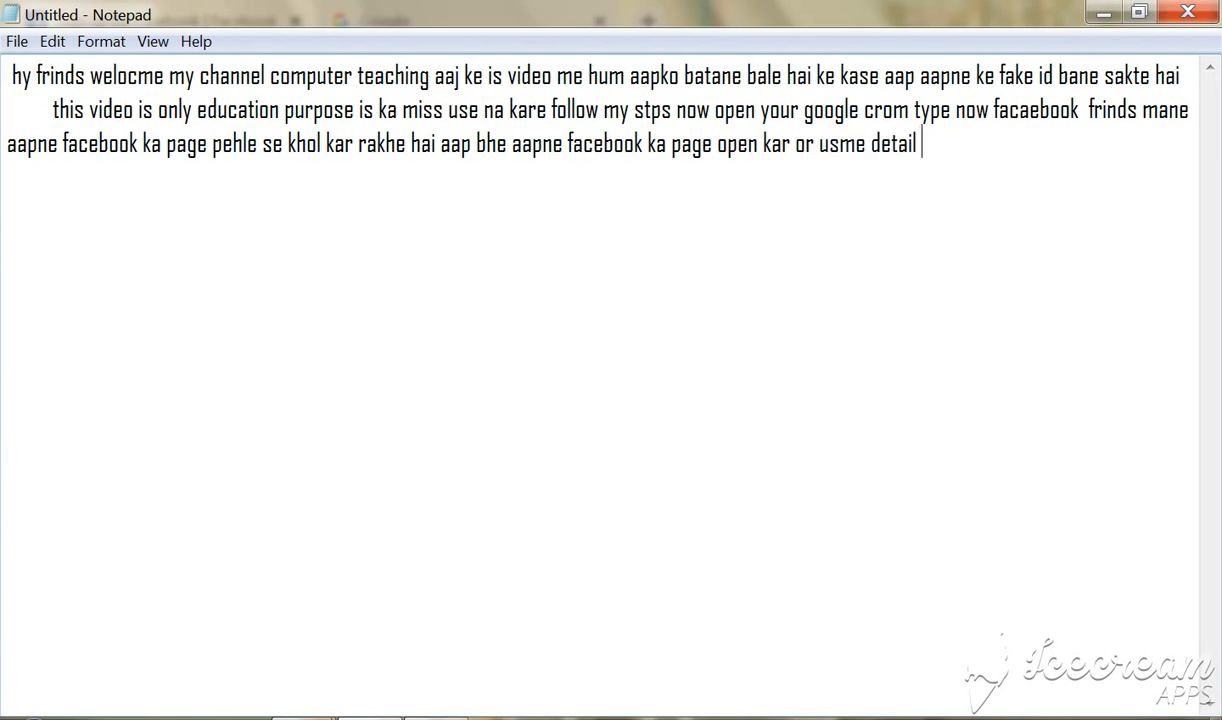
pyautogui.write(' bhar or mail')
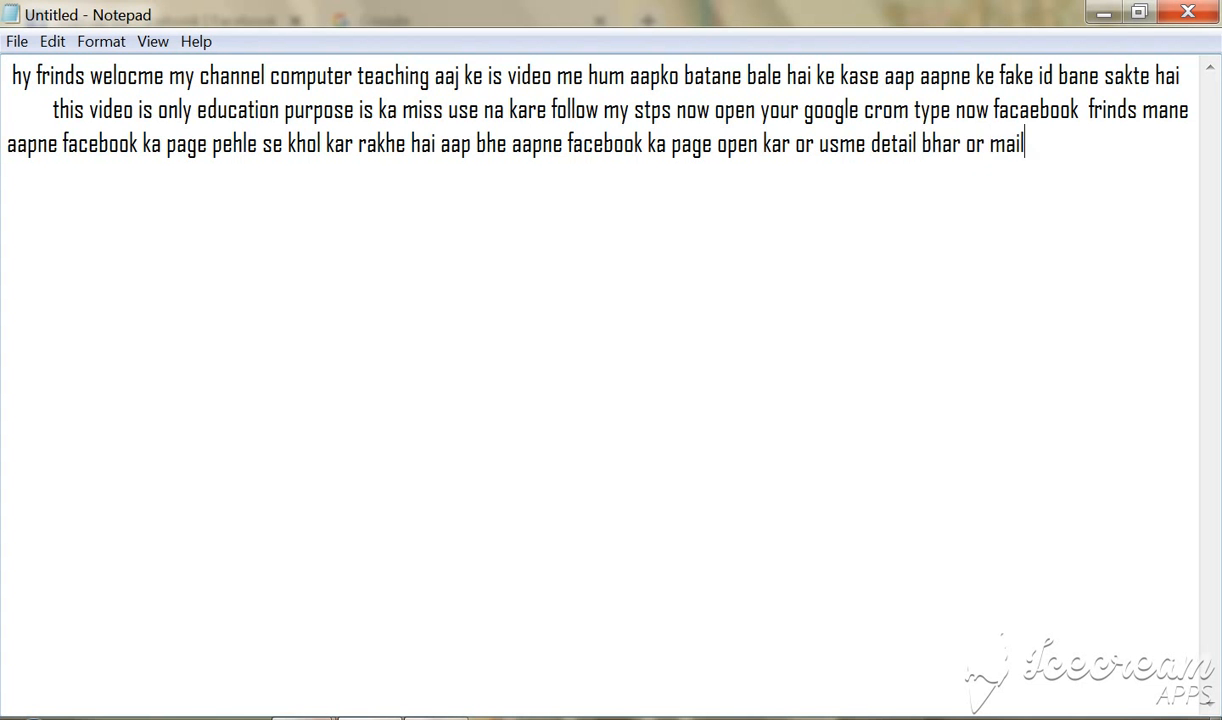
pyautogui.write(' ka colom ')
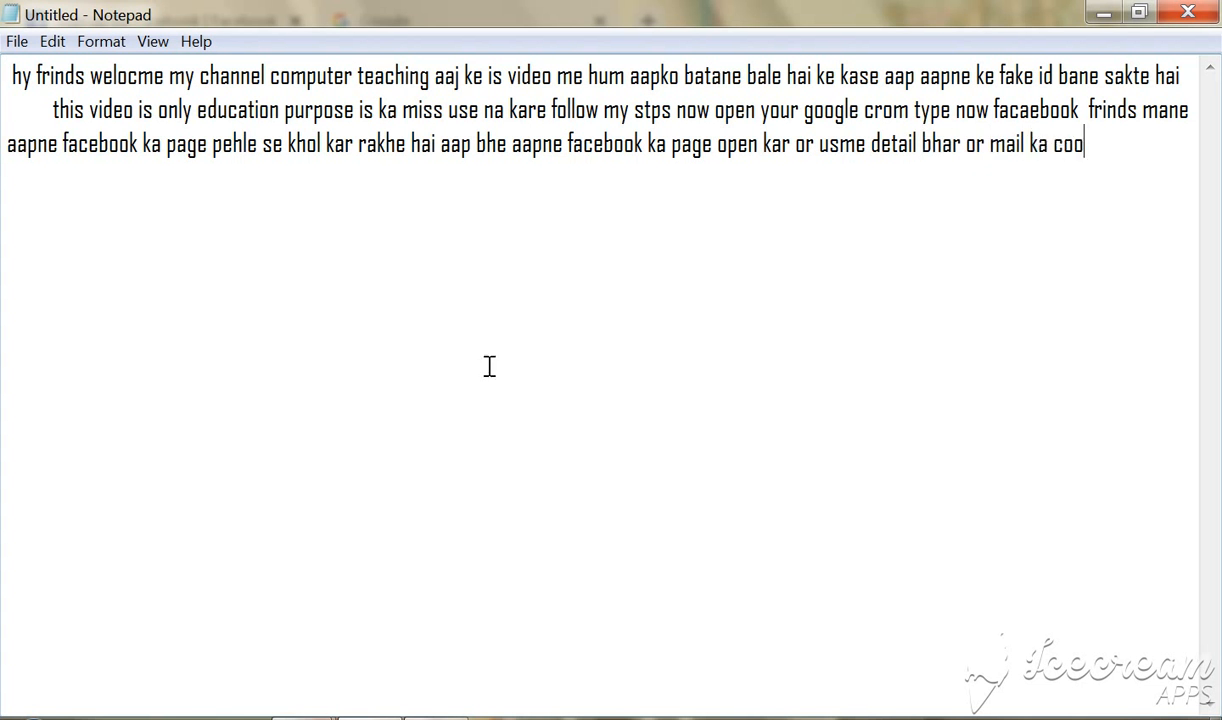
pyautogui.write('blank')
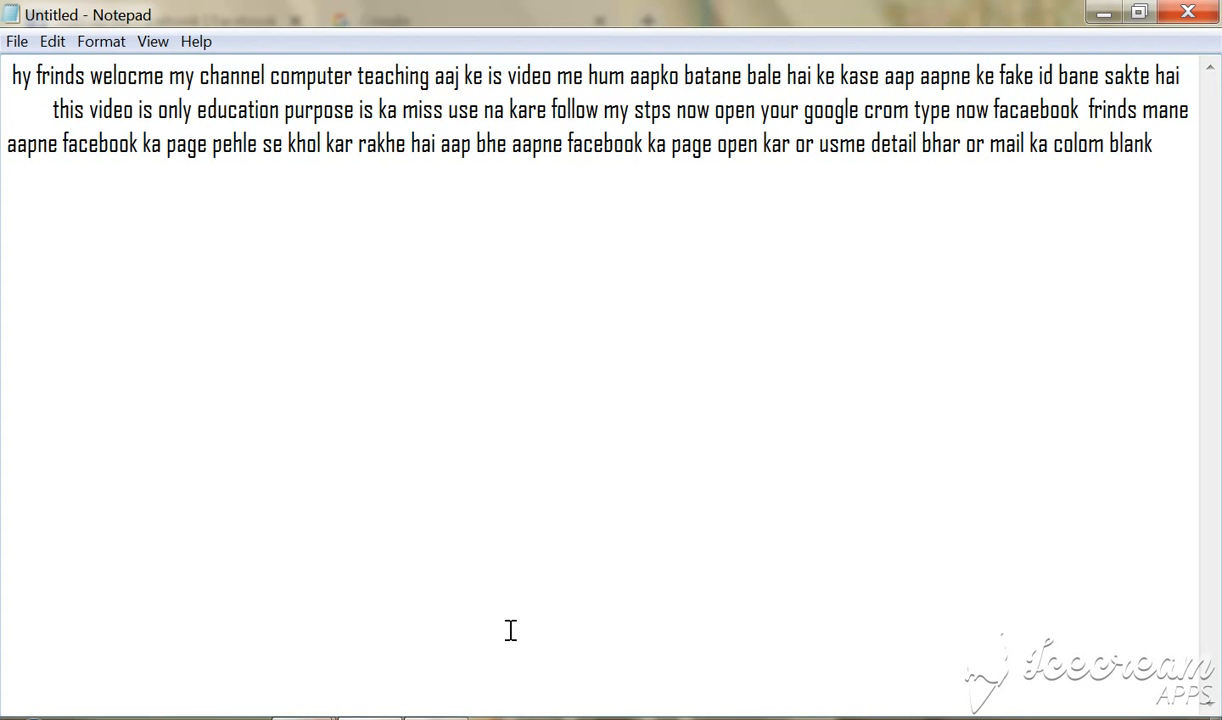
# Bring back the Facebook sign-up page, leave the mobile or email field blank, and return to Notepad
pyautogui.moveTo(305, 714)
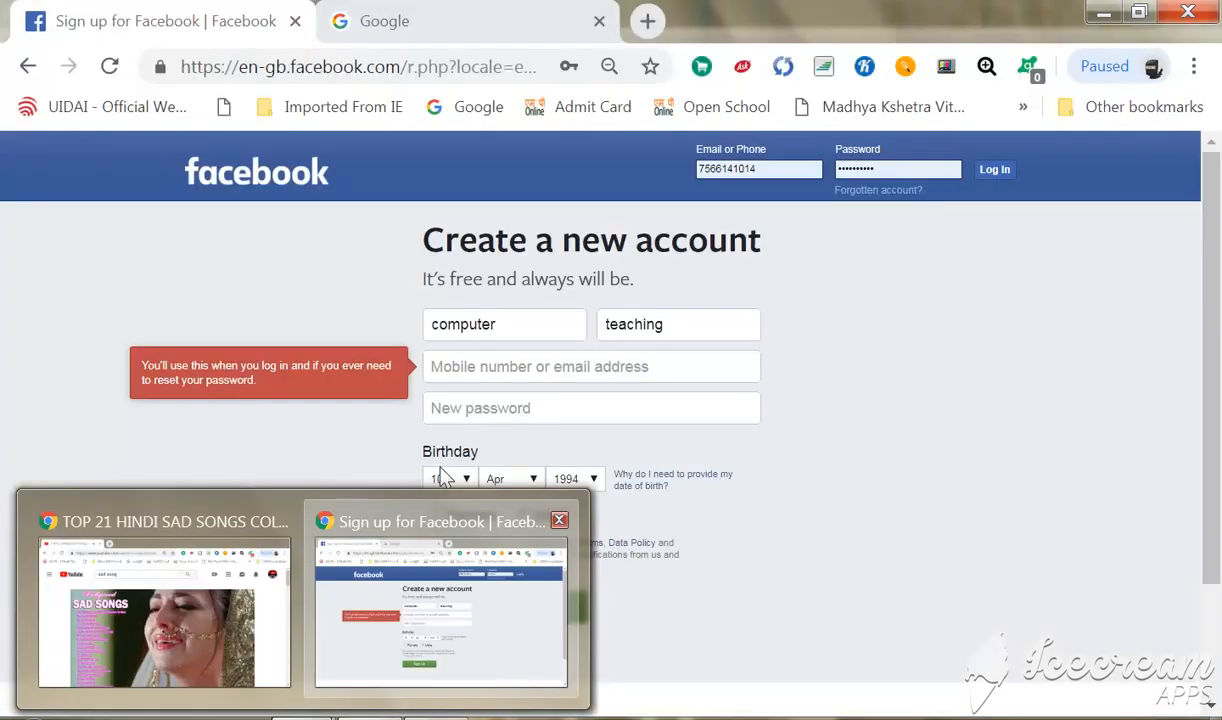
pyautogui.click(406, 636)
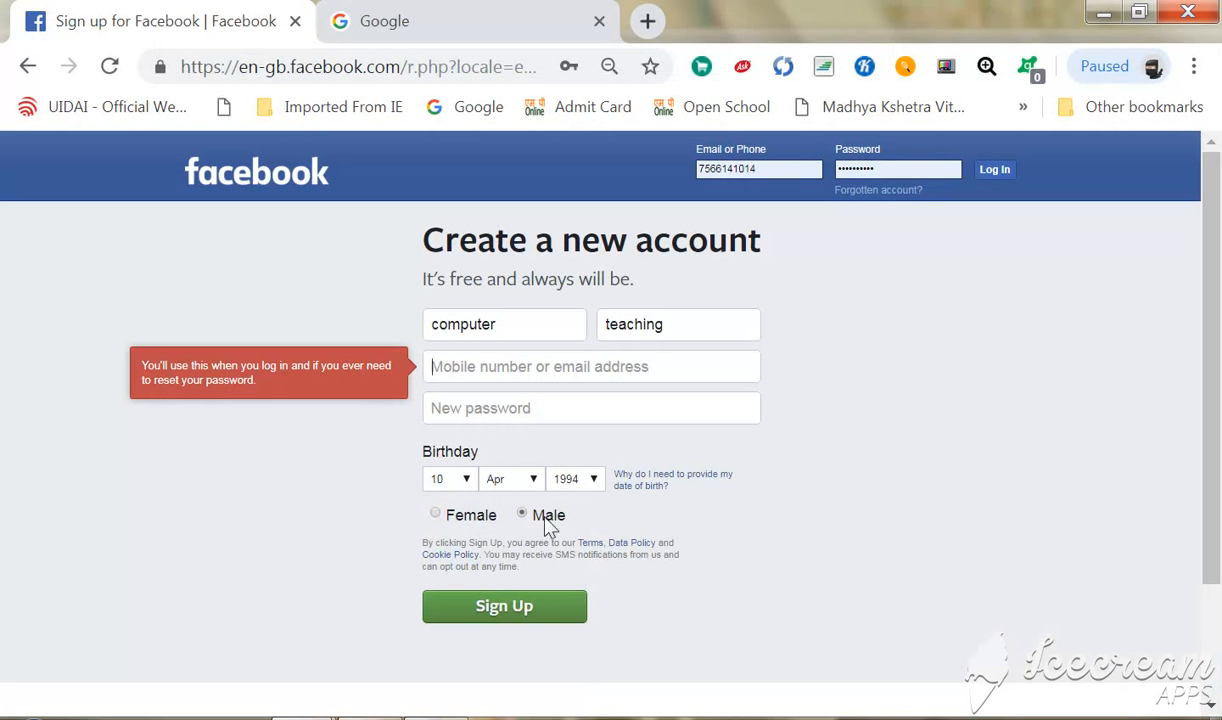
pyautogui.click(579, 443)
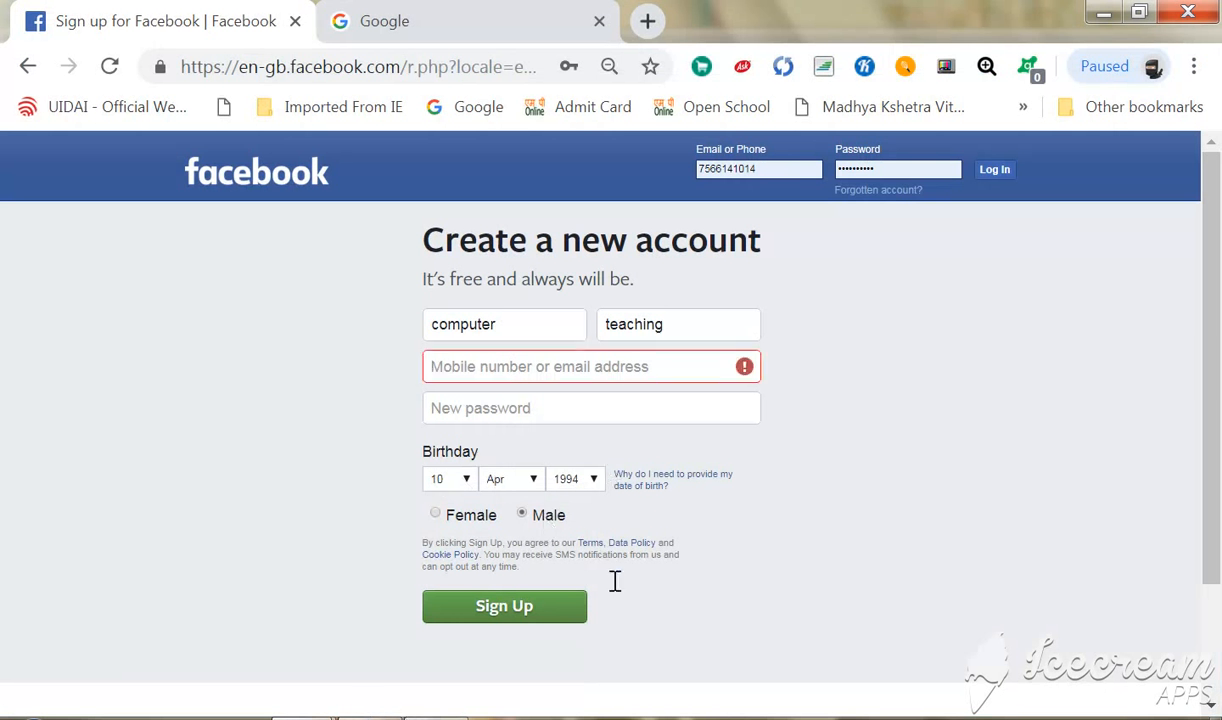
pyautogui.hotkey('alt', 'Tab')
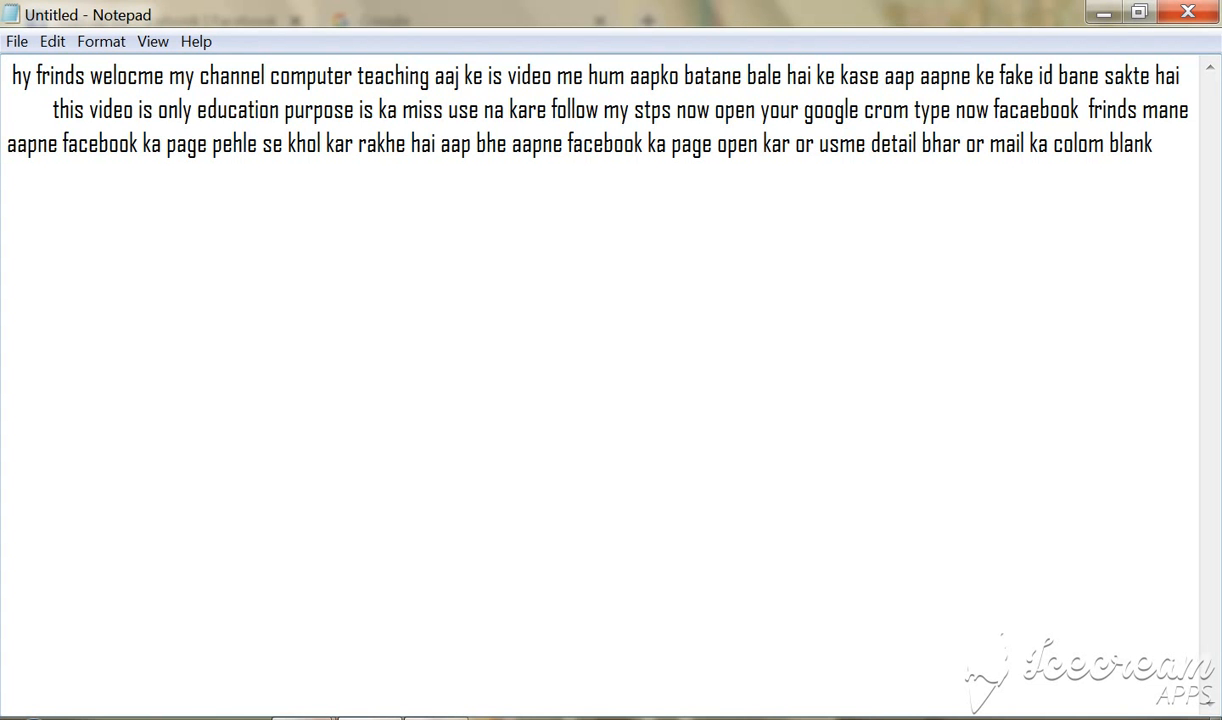
# Add the narration line ending 'ab aap duser web khol kar type kar 10 minitue mail'
pyautogui.write('mane aap')
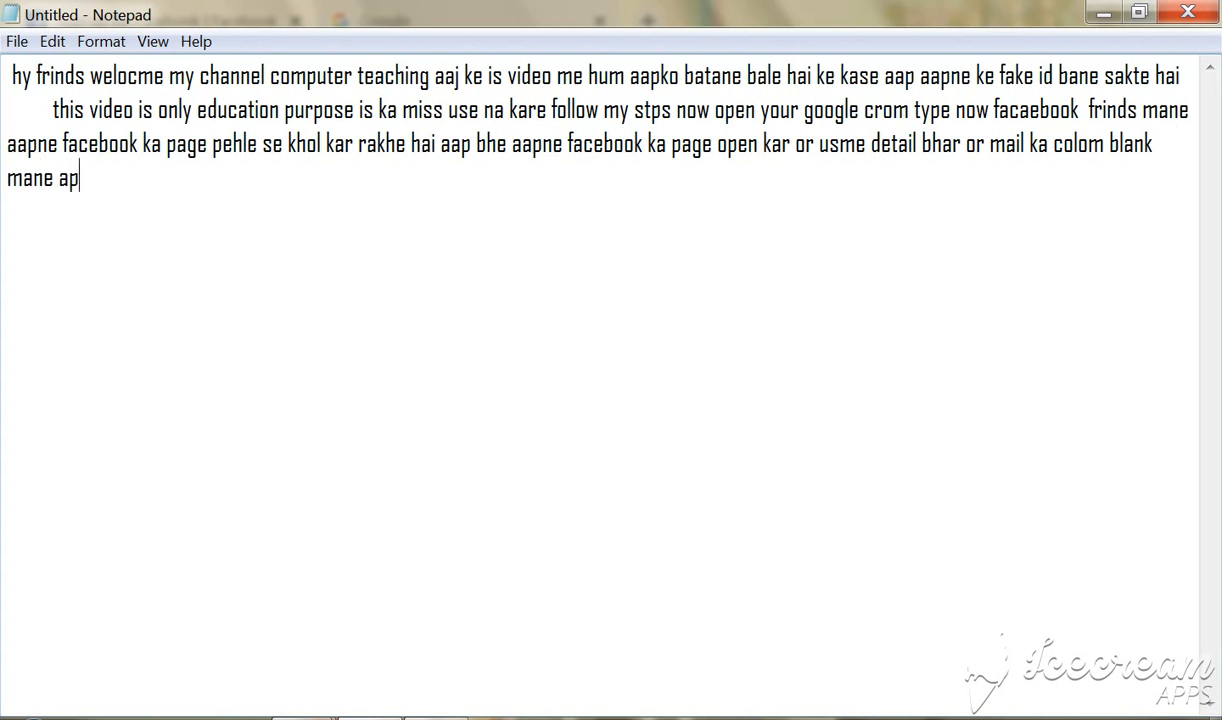
pyautogui.press('BackSpace')
pyautogui.write('apne detail')
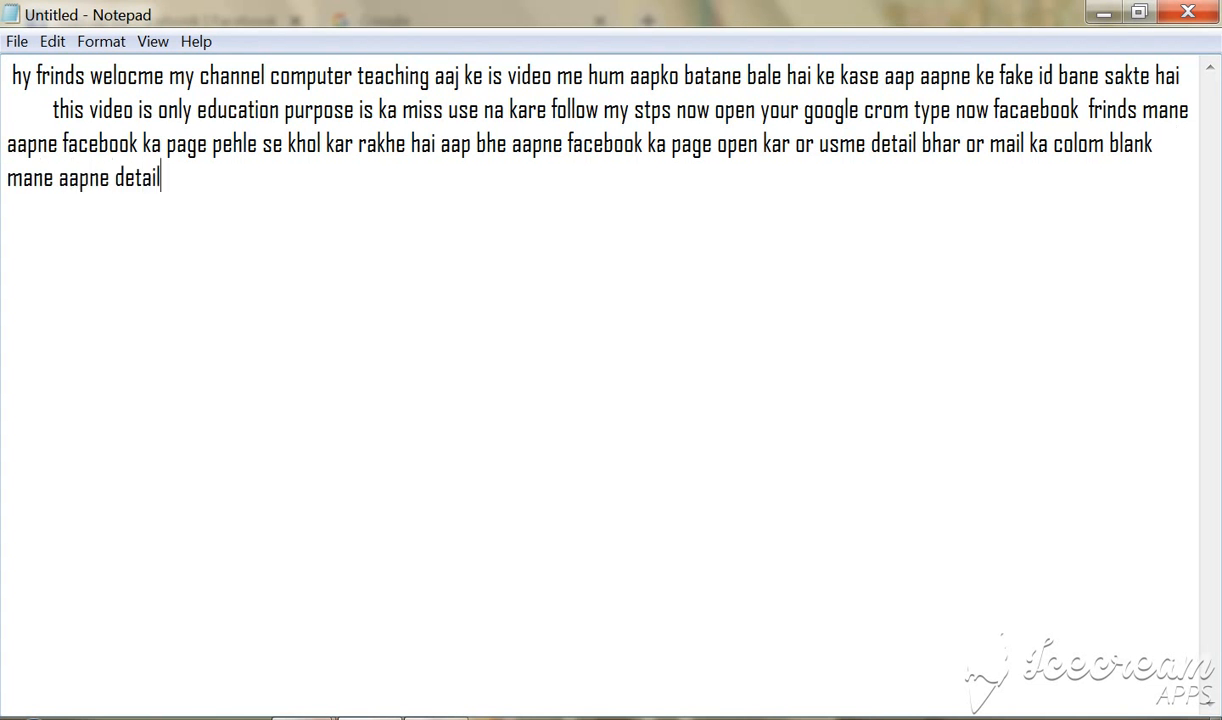
pyautogui.write(' bhar le hai')
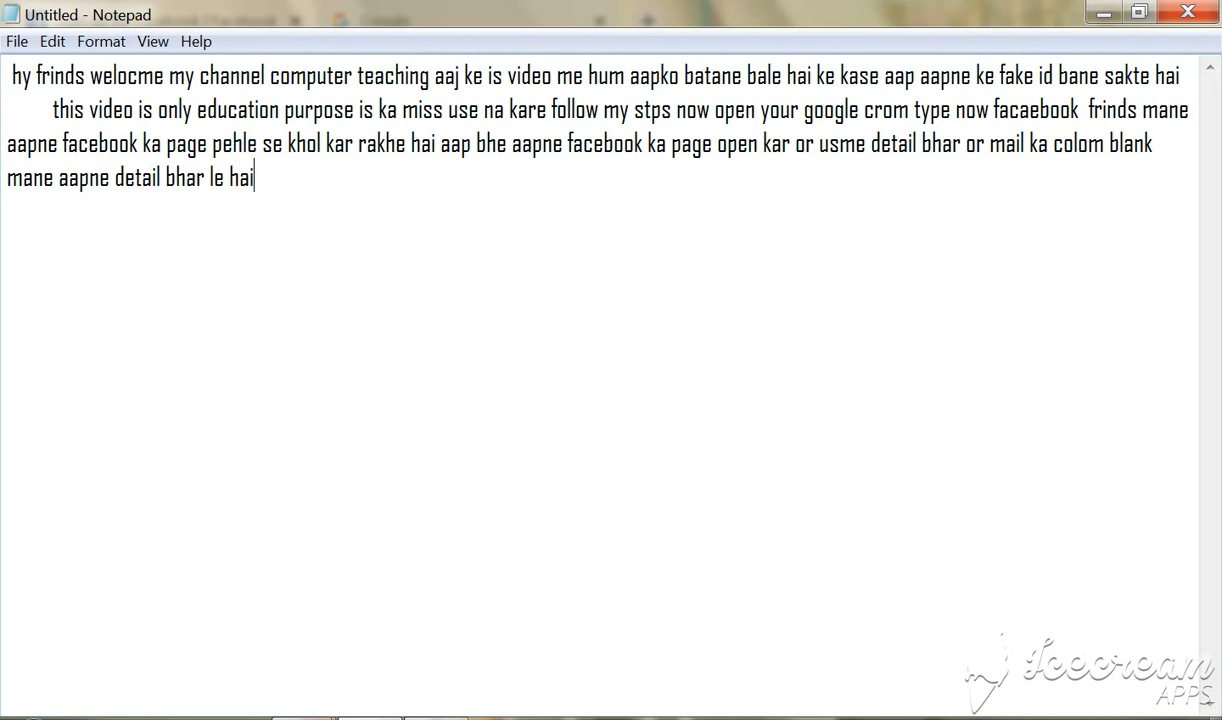
pyautogui.write(' ab aap ')
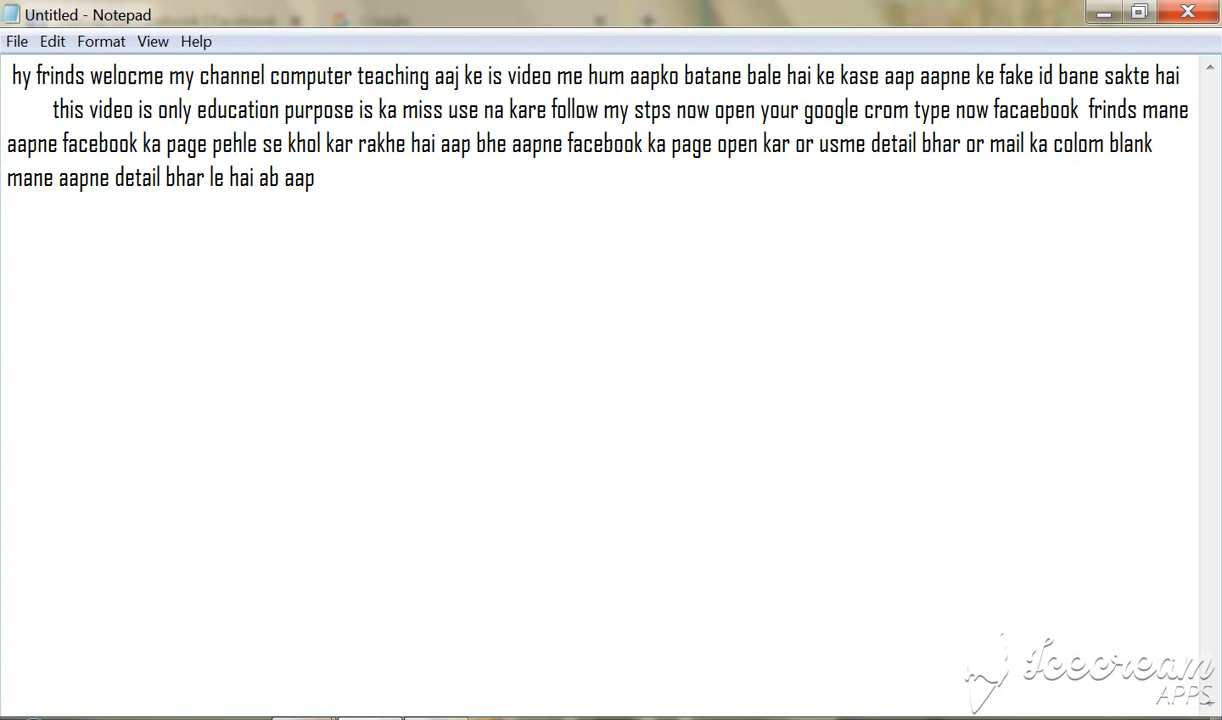
pyautogui.write('typ')
pyautogui.press('BackSpace')
pyautogui.press('BackSpace')
pyautogui.press('BackSpace')
pyautogui.write('duser web')
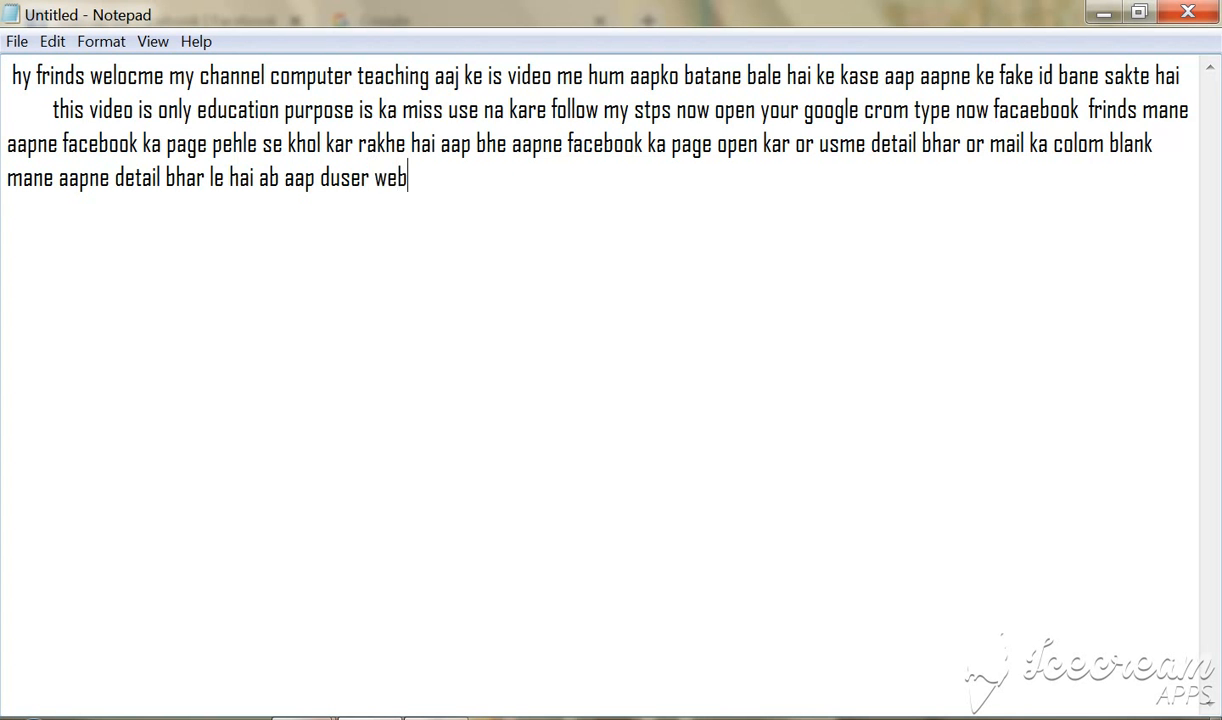
pyautogui.write(' khol kar t')
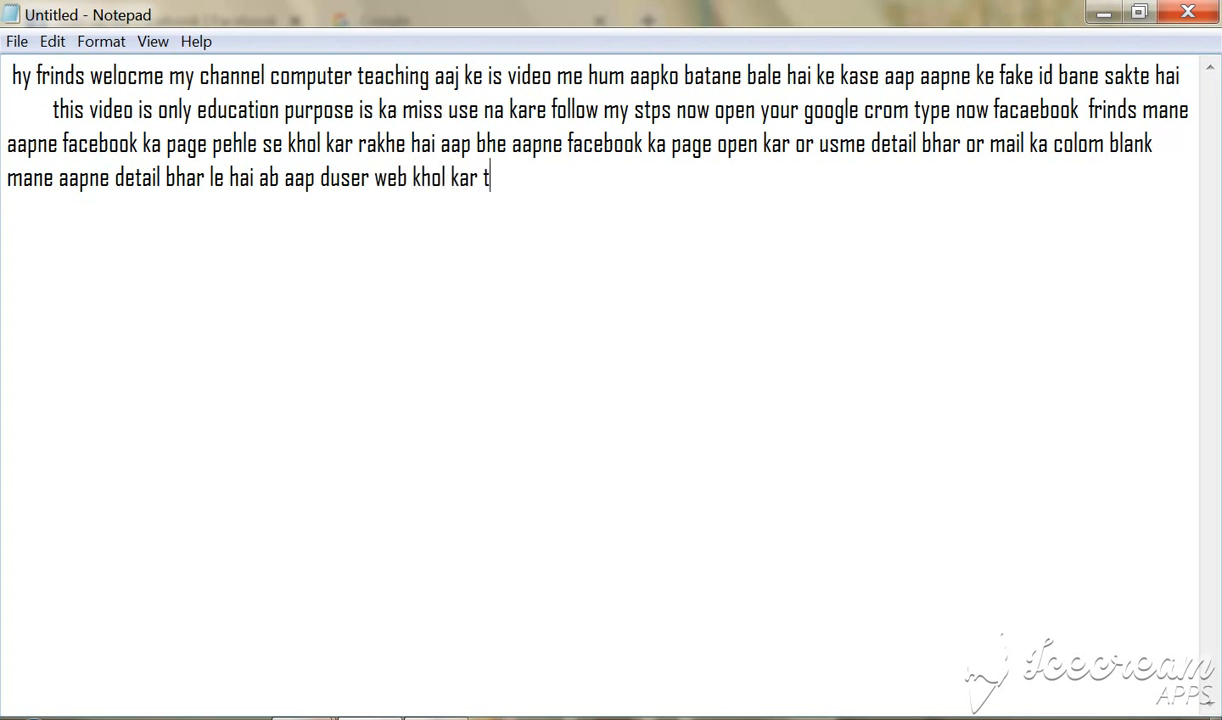
pyautogui.write('ype kar ')
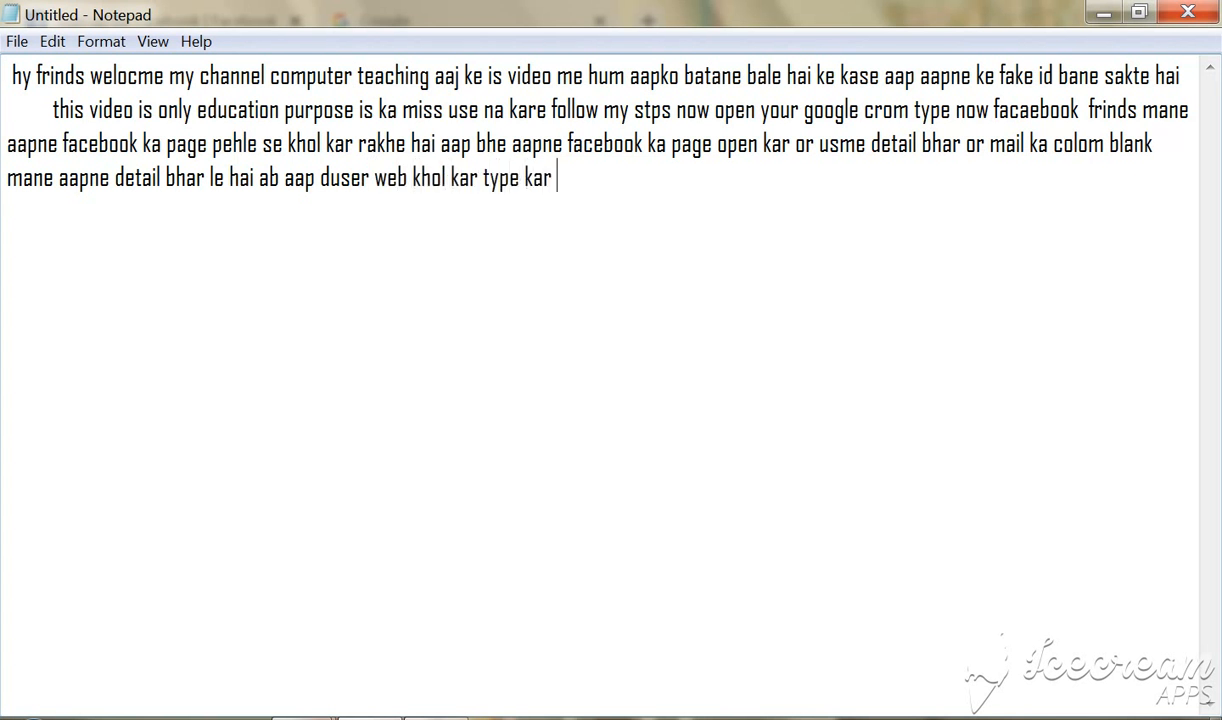
pyautogui.write('10 miniu')
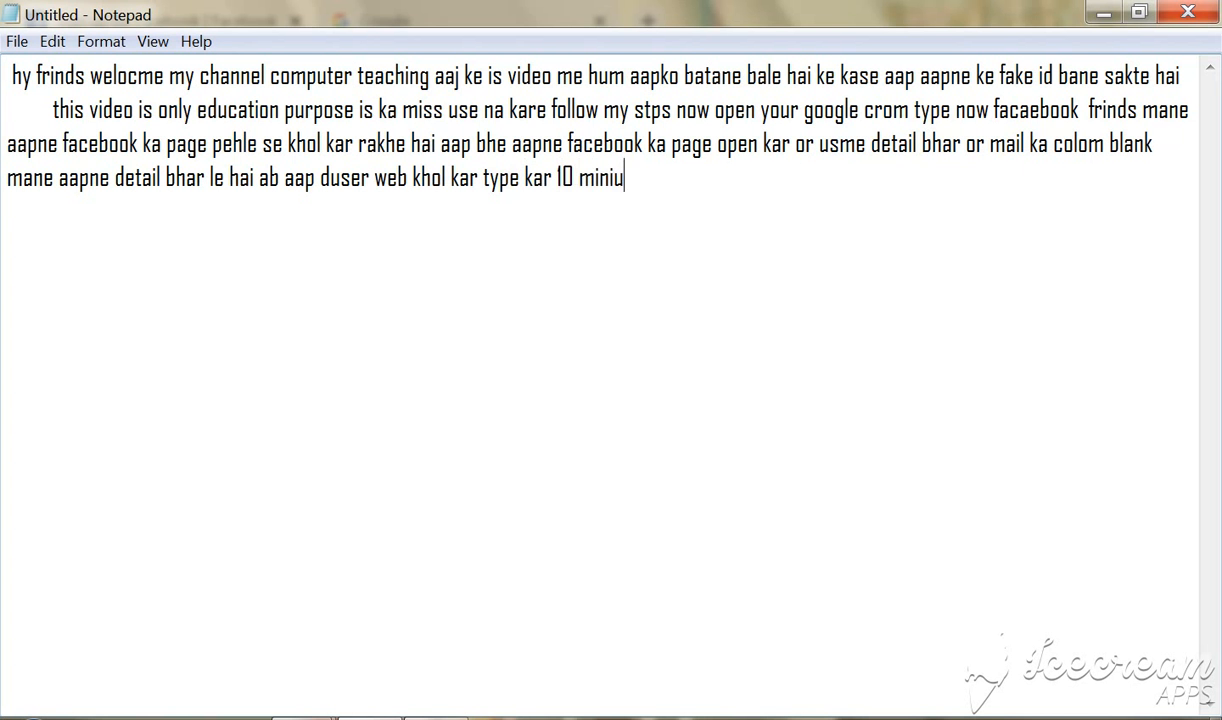
pyautogui.press('BackSpace')
pyautogui.write('tue mail')
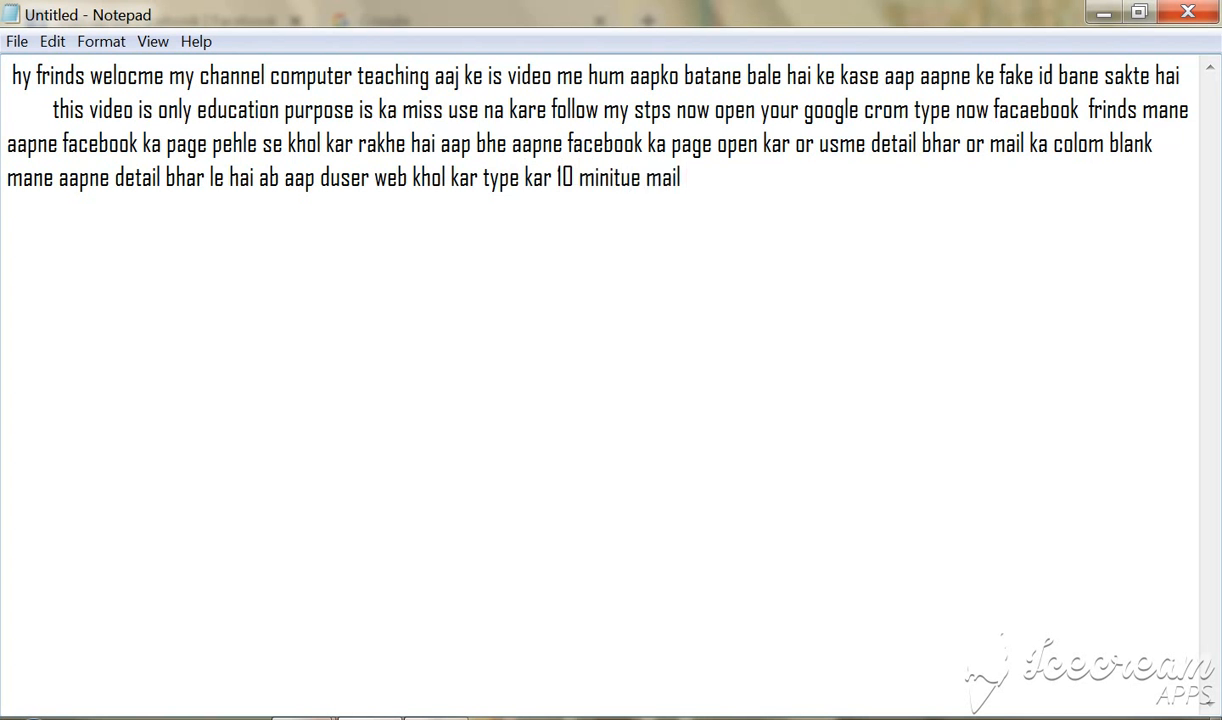
# Search Google for '10 minitue mail' and open the 10minutemail.net site
pyautogui.moveTo(371, 716)
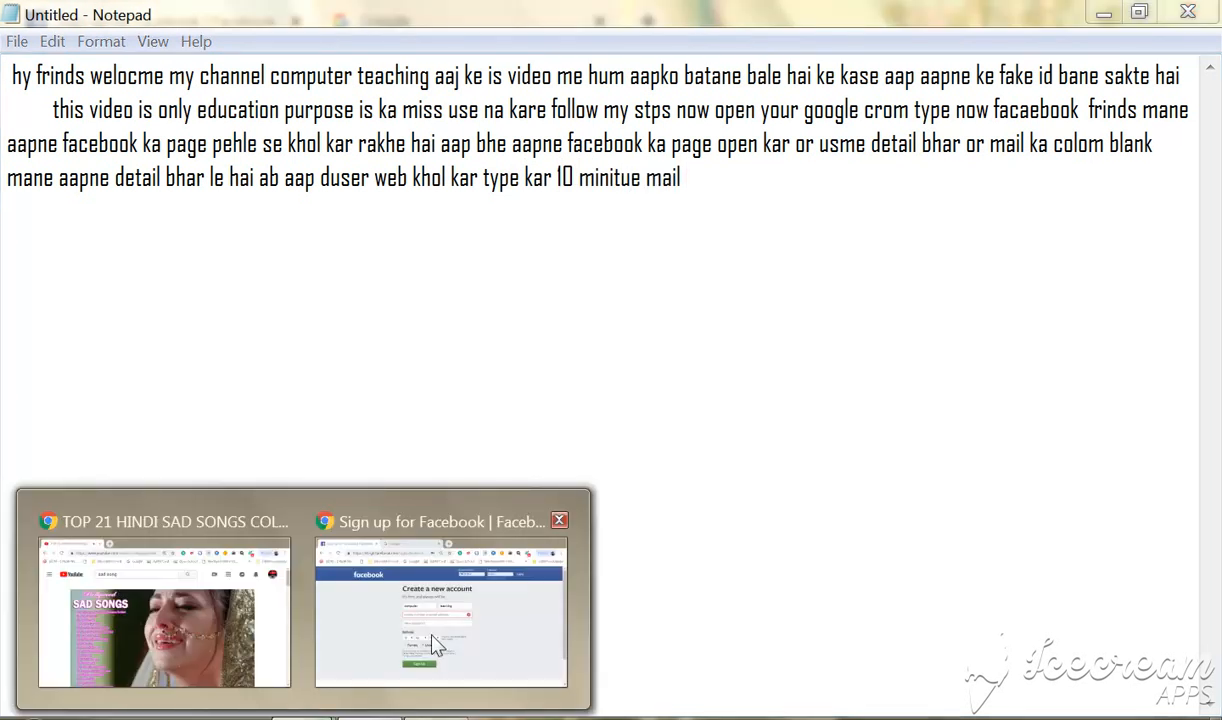
pyautogui.click(411, 605)
pyautogui.click(404, 18)
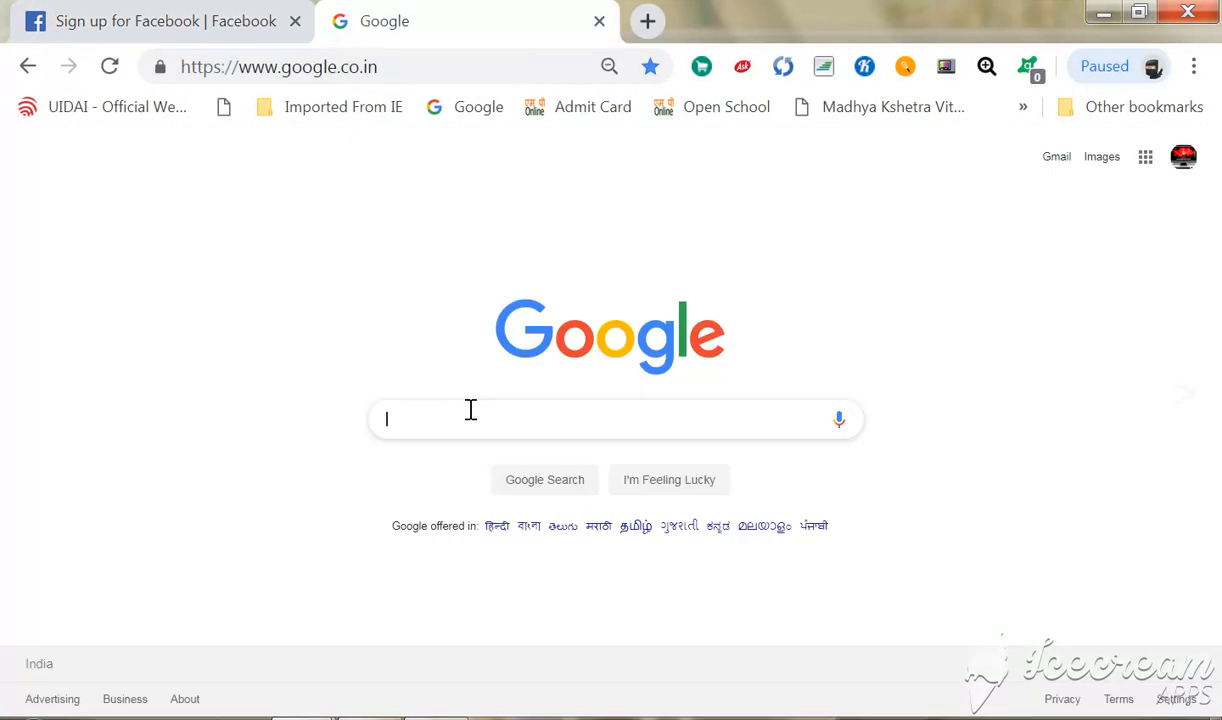
pyautogui.write('10 minitue mail')
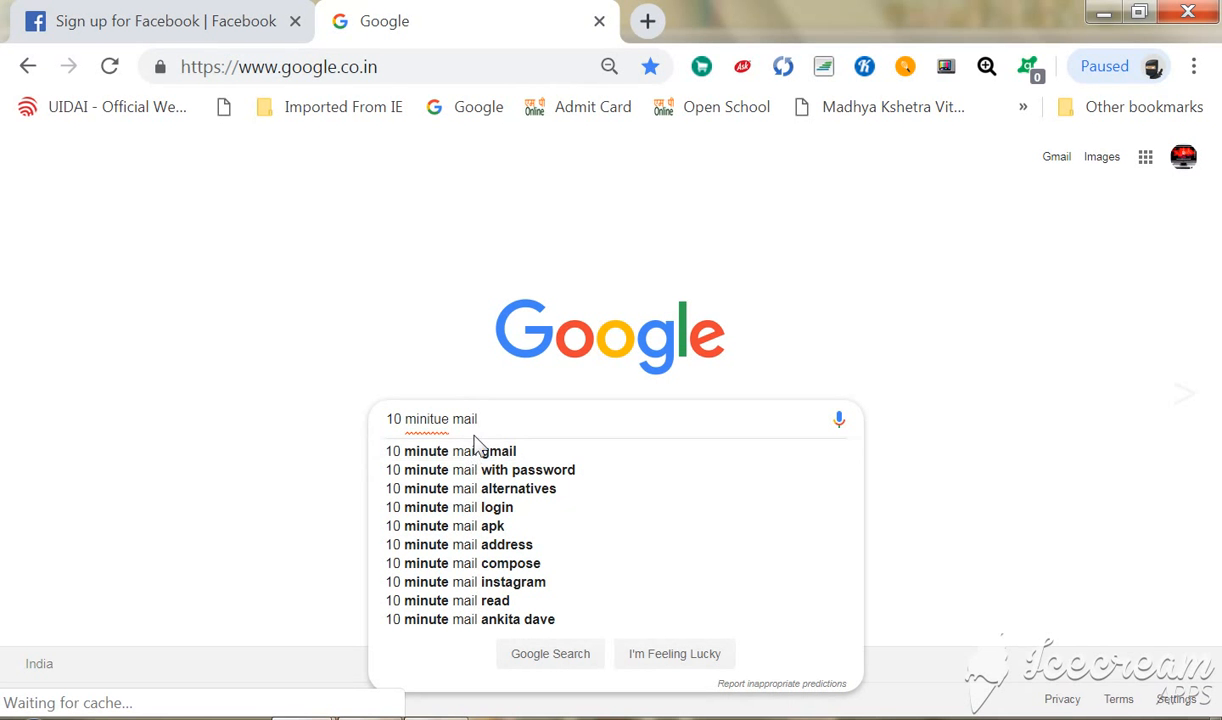
pyautogui.press('Return')
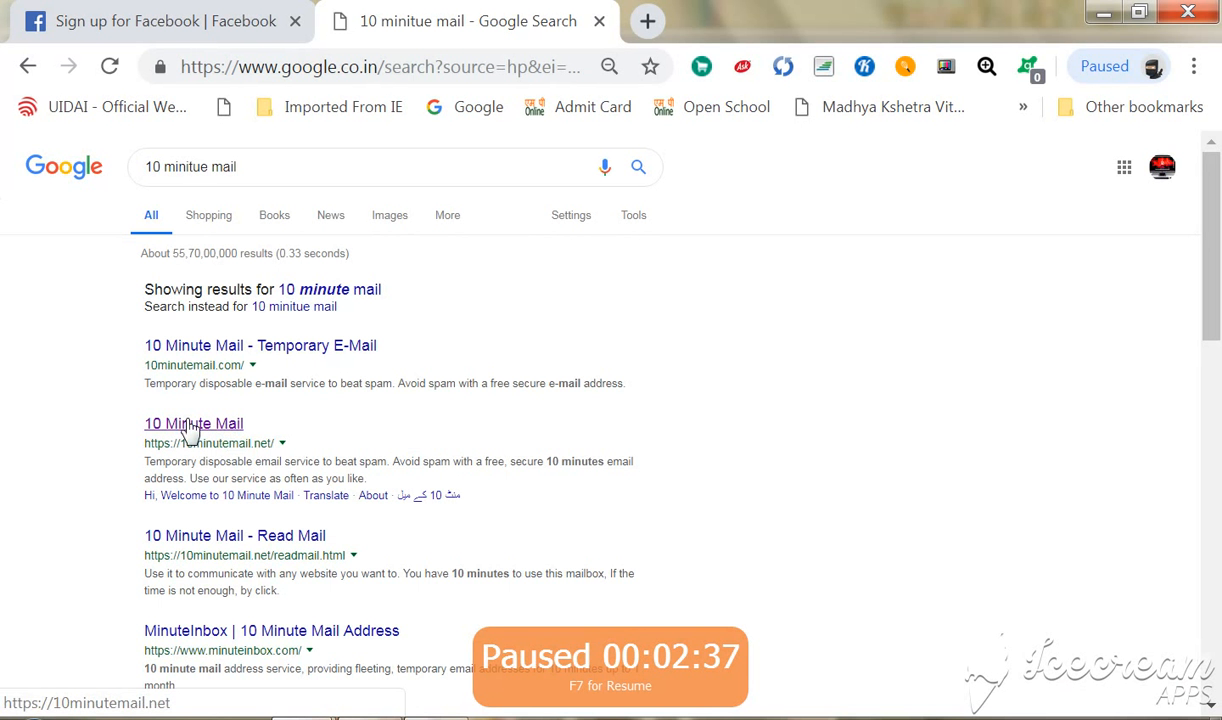
pyautogui.click(223, 424)
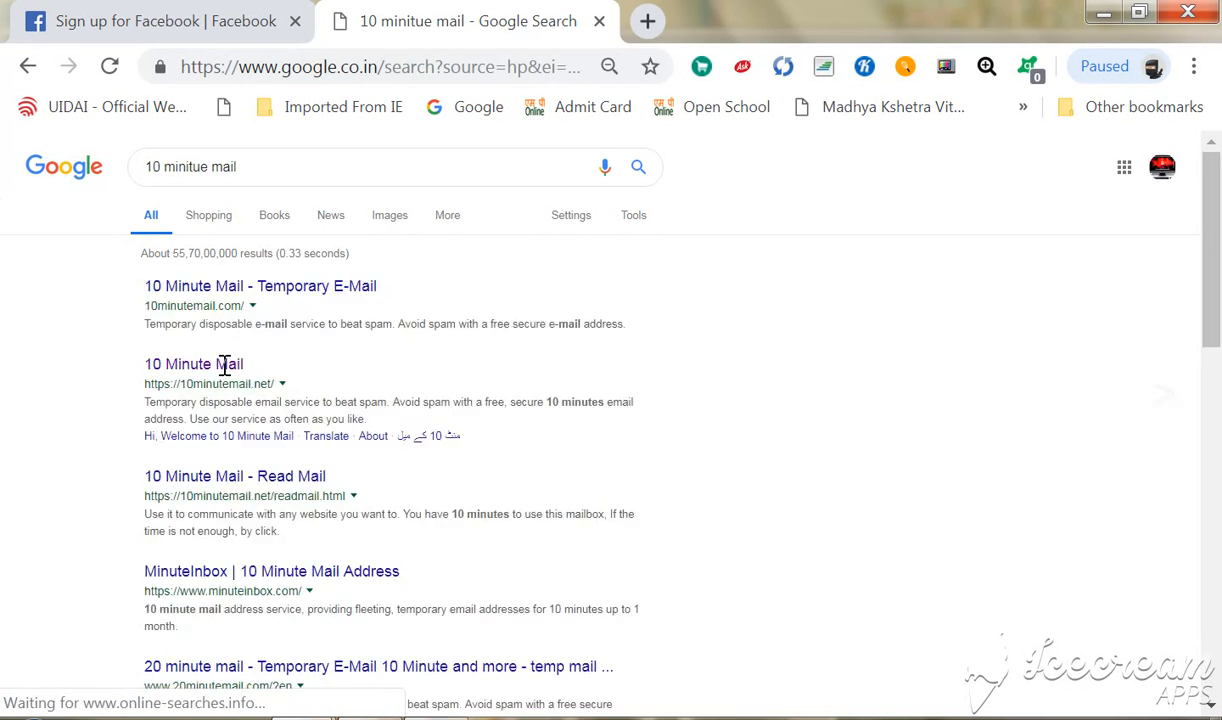
pyautogui.click(170, 368)
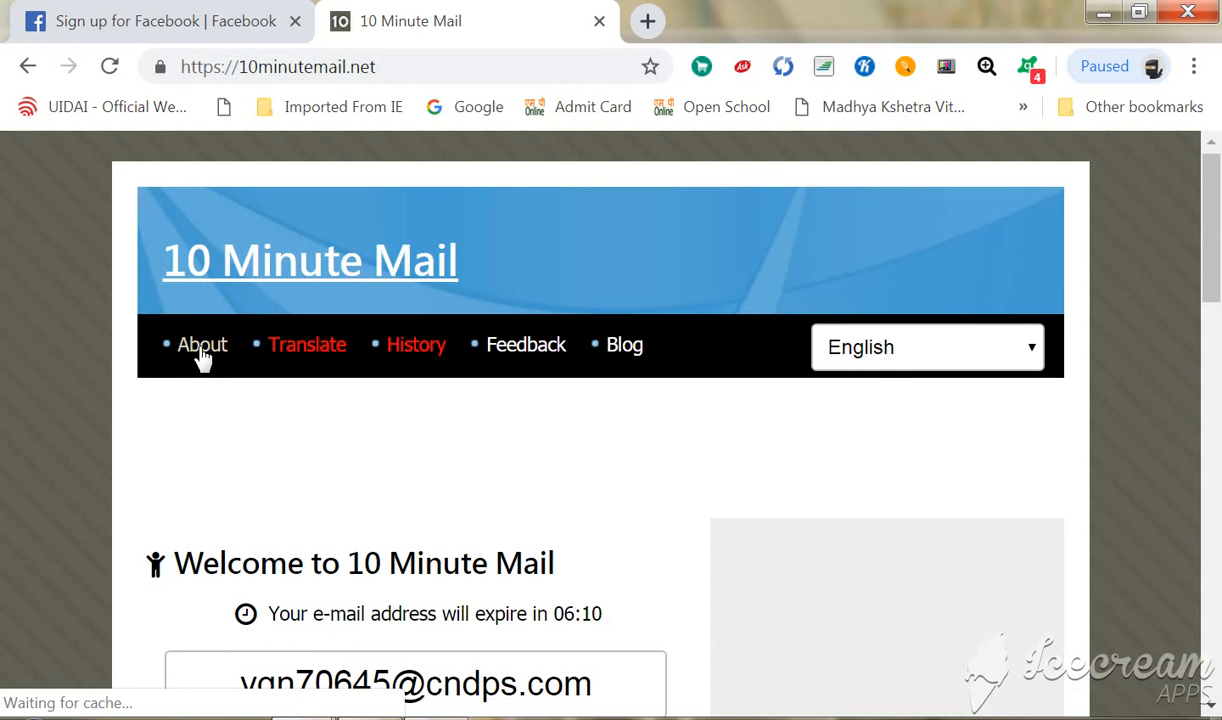
# Copy the temporary e-mail address from 10 Minute Mail and go back to the Facebook tab
pyautogui.scroll(-3, 374, 251)
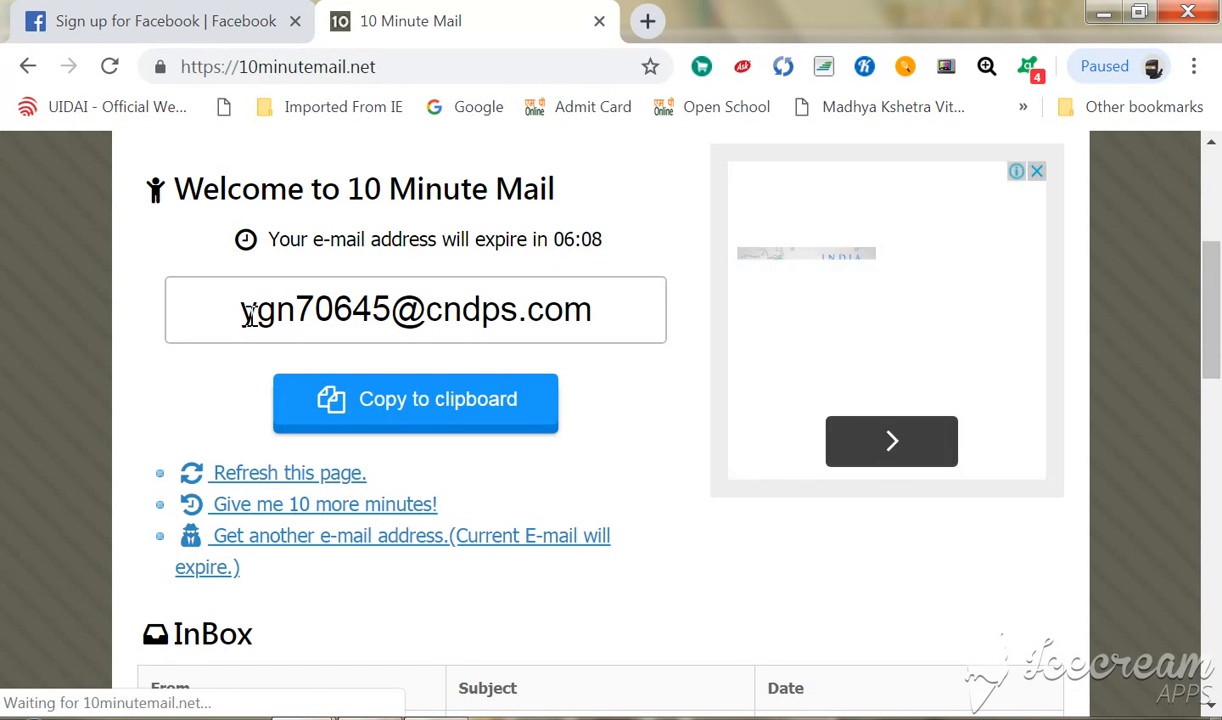
pyautogui.doubleClick(319, 311)
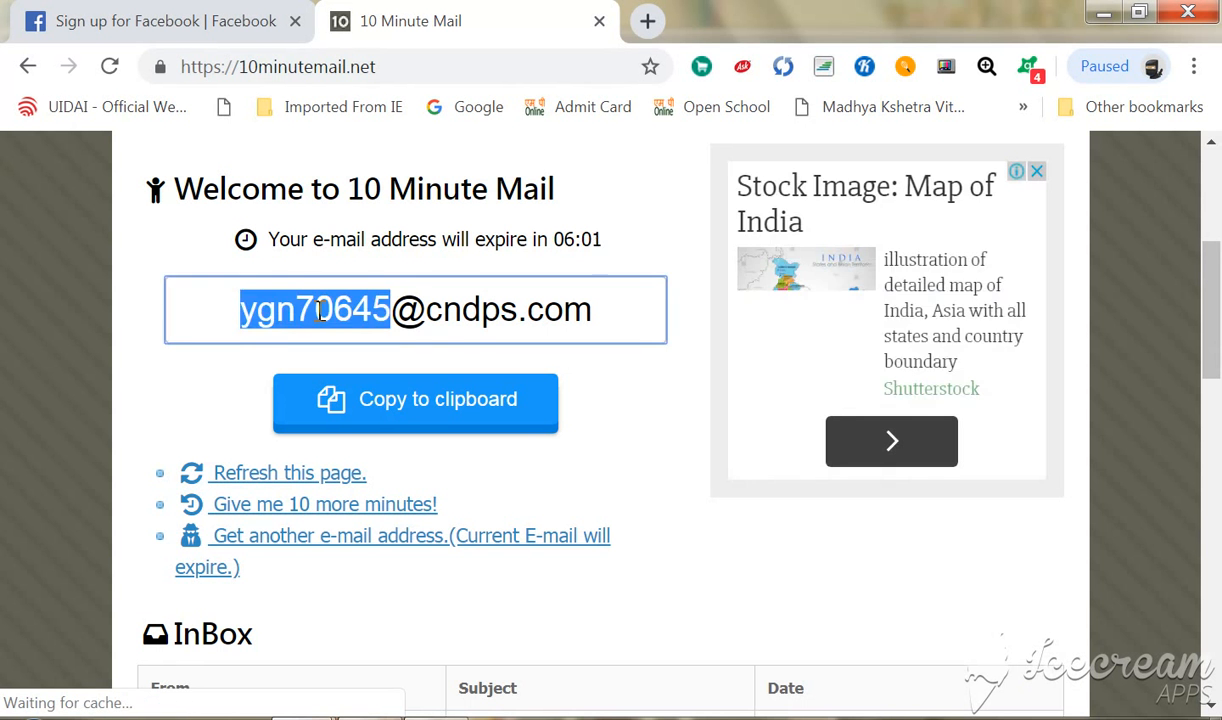
pyautogui.moveTo(319, 311); pyautogui.dragTo(487, 313)
pyautogui.rightClick(487, 313)
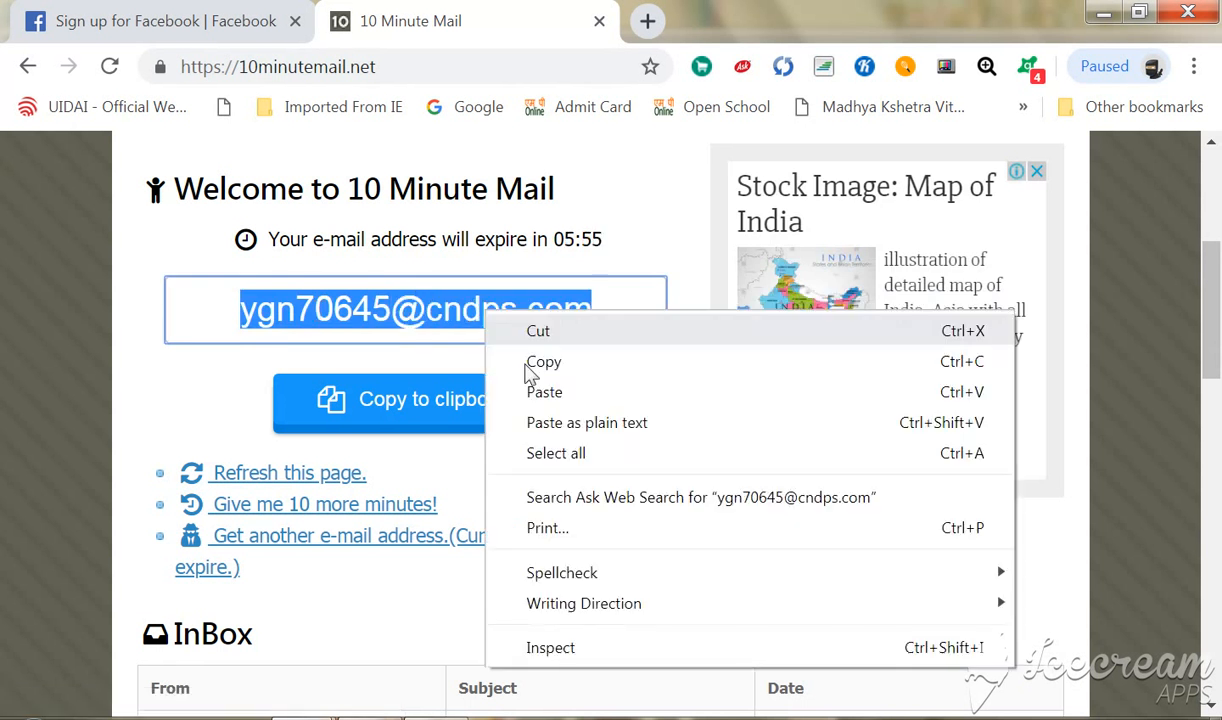
pyautogui.click(530, 370)
pyautogui.hotkey('ctrl', 'Tab')
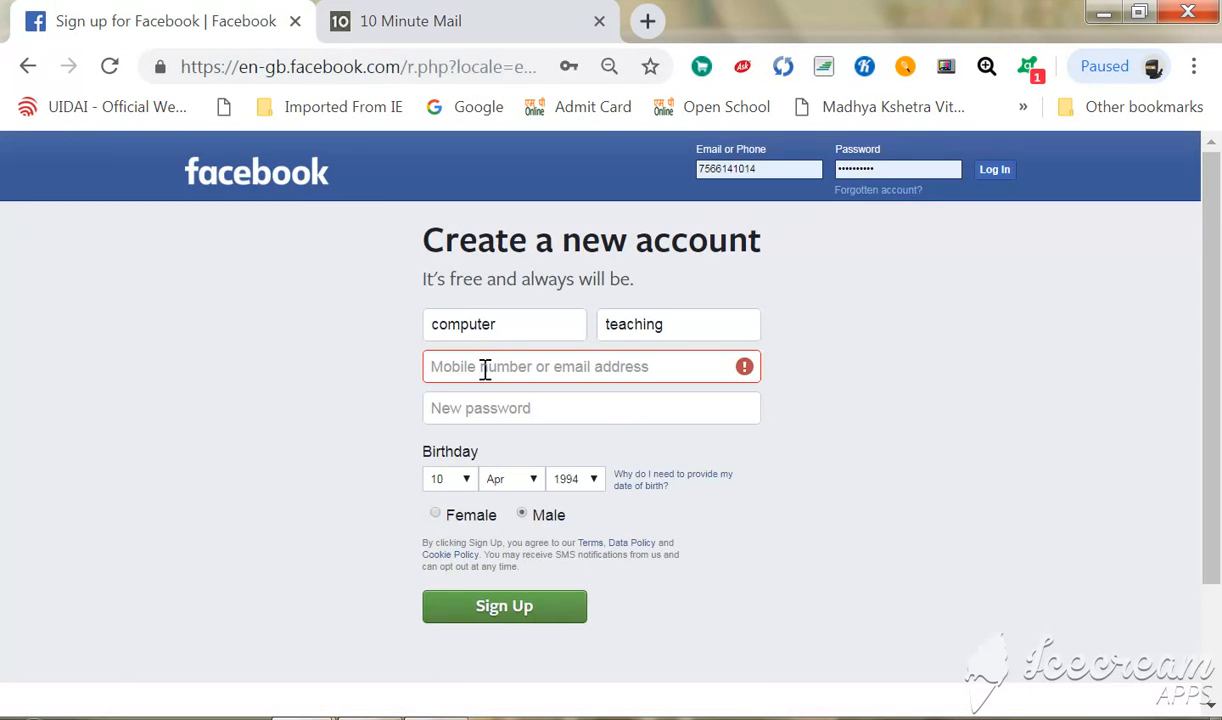
# Paste the temporary e-mail address into both the email and re-enter email fields
pyautogui.click(484, 369)
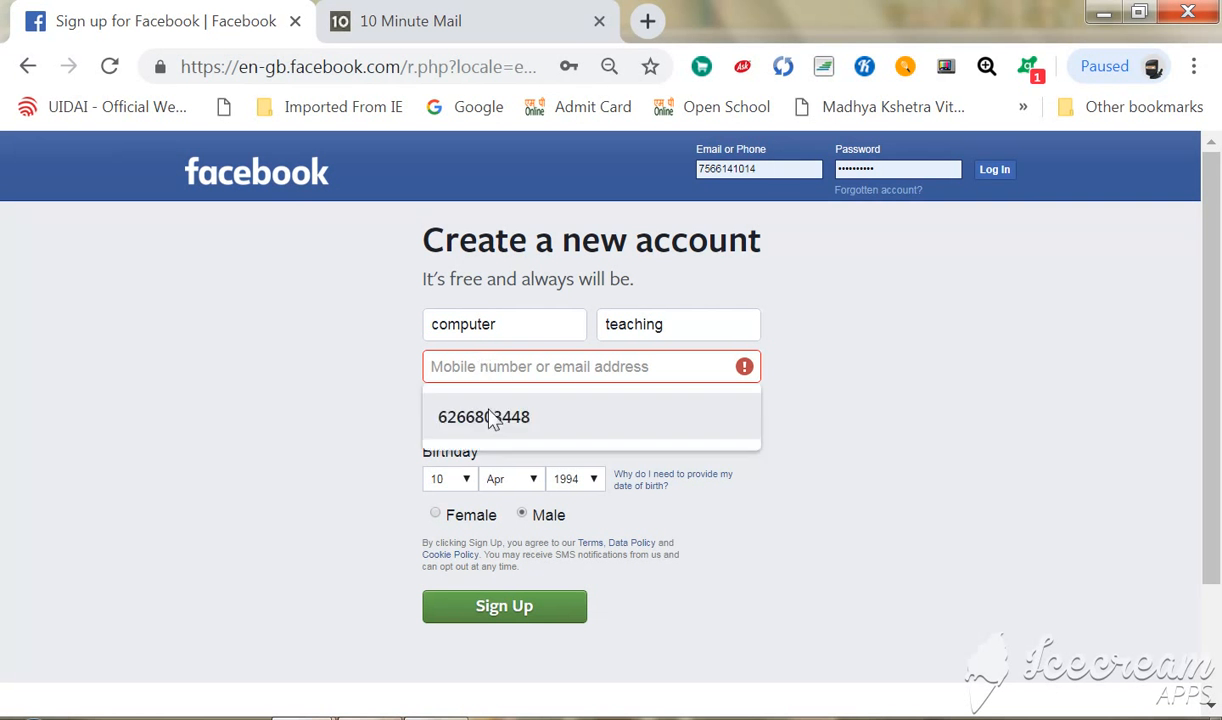
pyautogui.hotkey('ctrl', 'v')
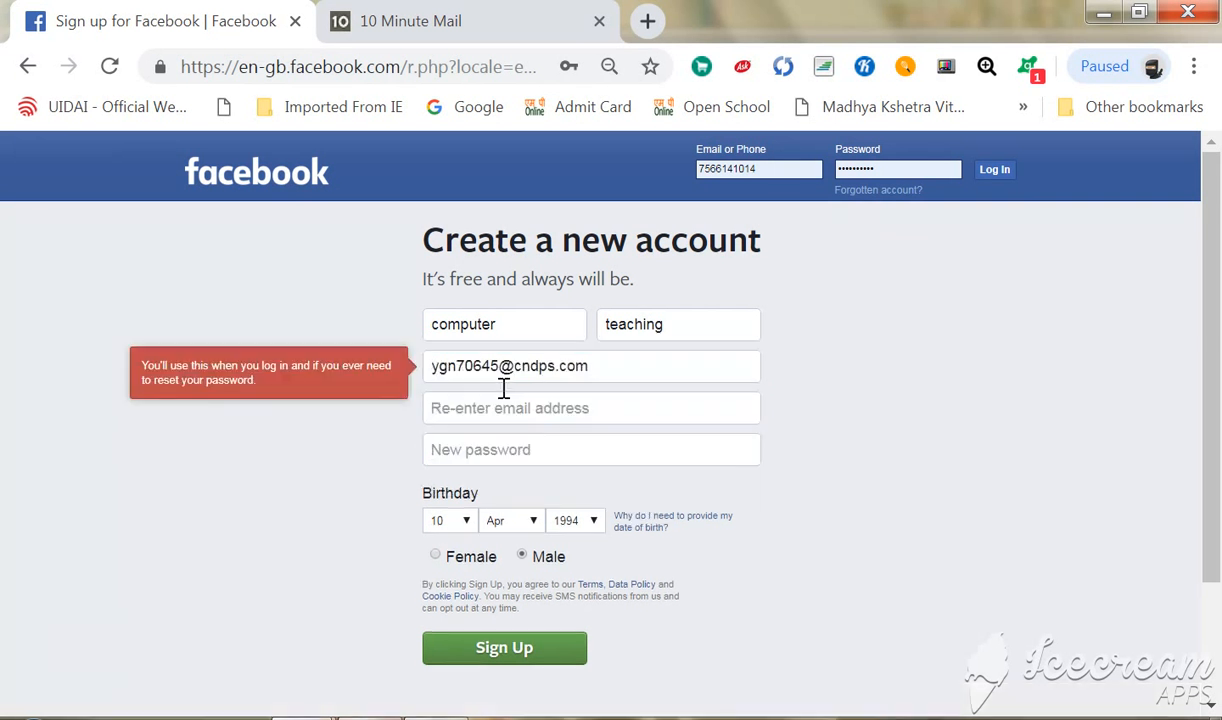
pyautogui.click(502, 406)
pyautogui.hotkey('ctrl', 'v')
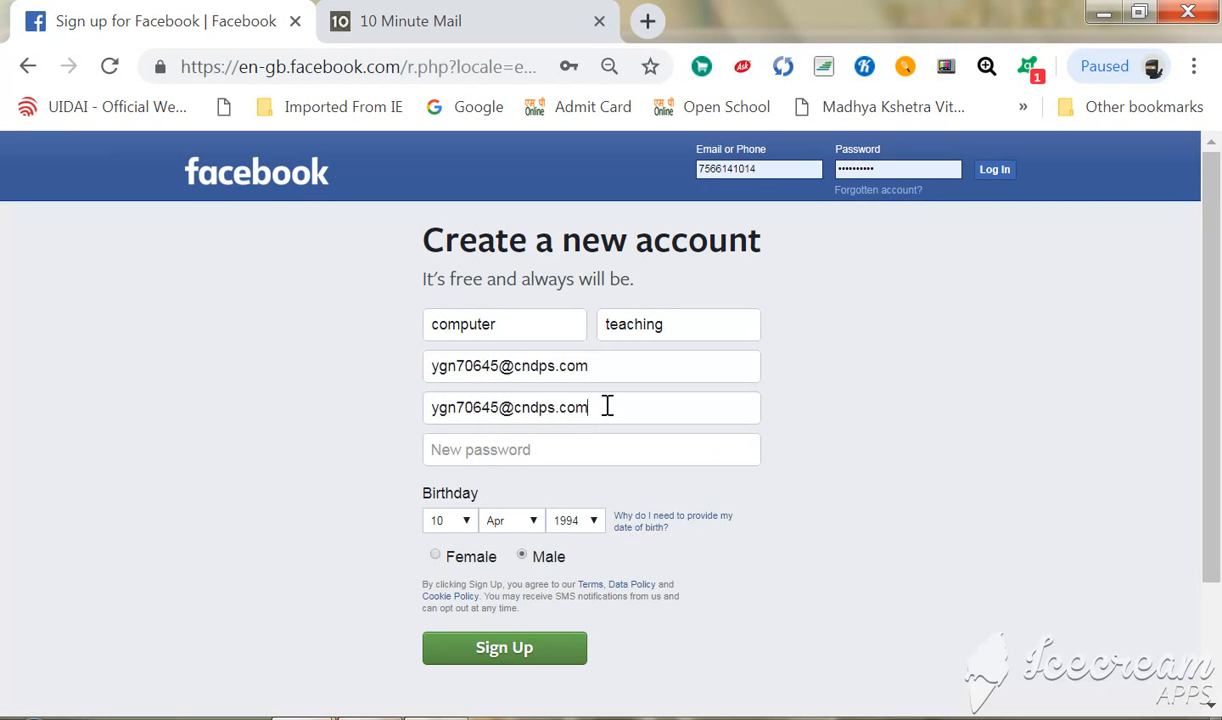
# Enter a password, submit the form, and lengthen the password after the weak-password warning
pyautogui.click(599, 459)
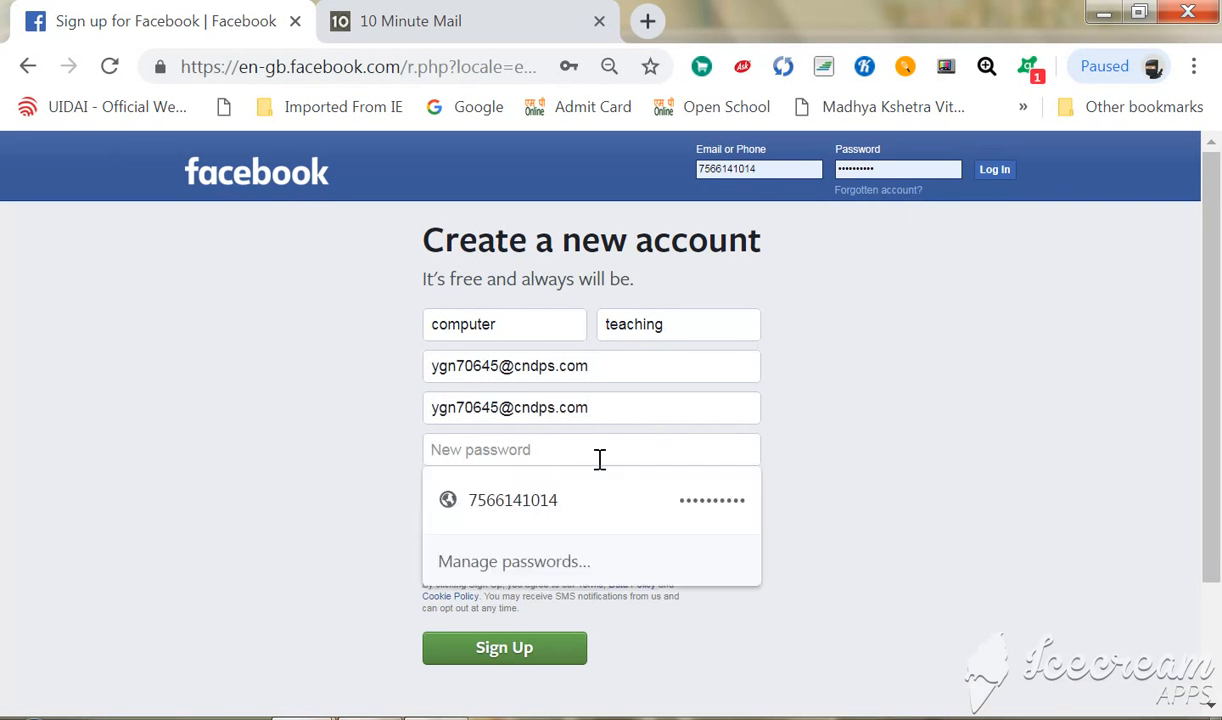
pyautogui.write('•••••••••')
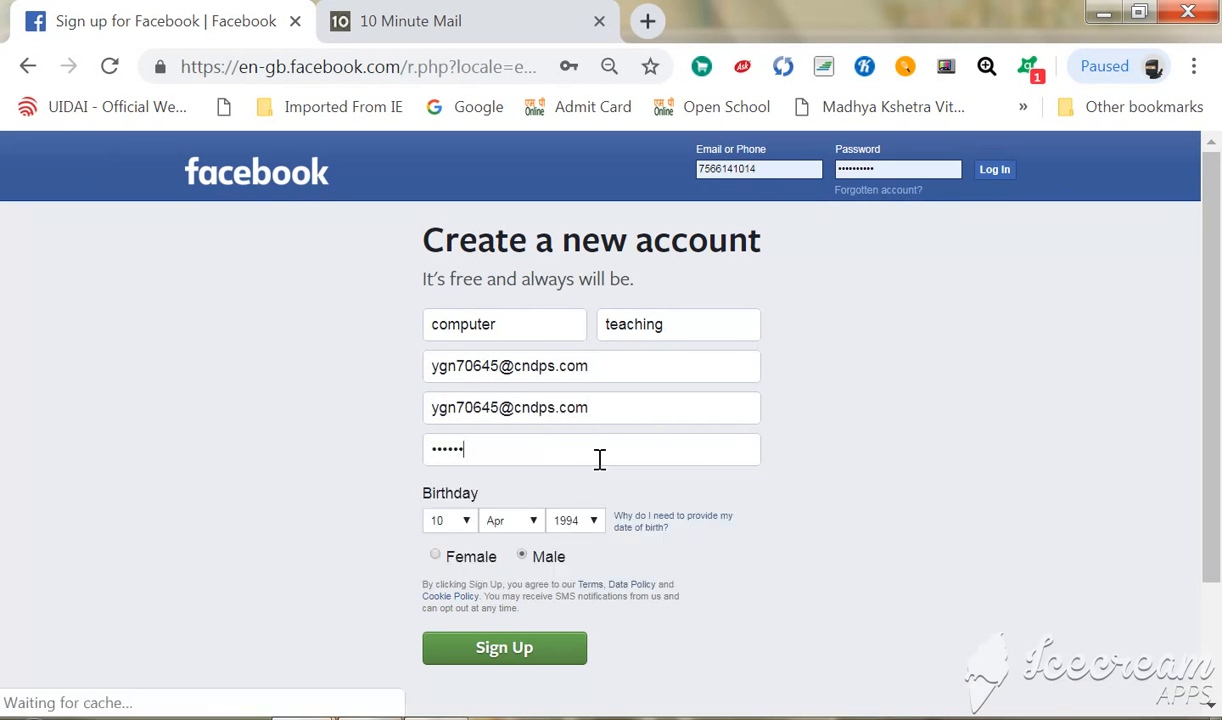
pyautogui.click(516, 665)
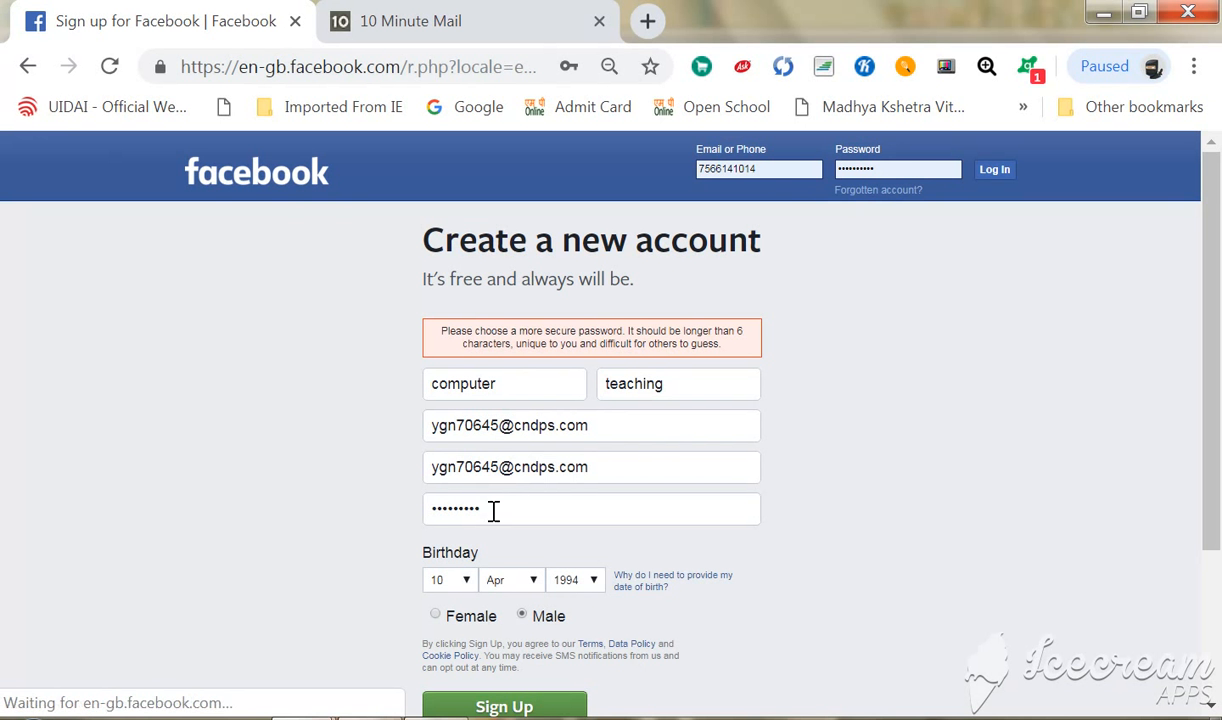
pyautogui.write('•••')
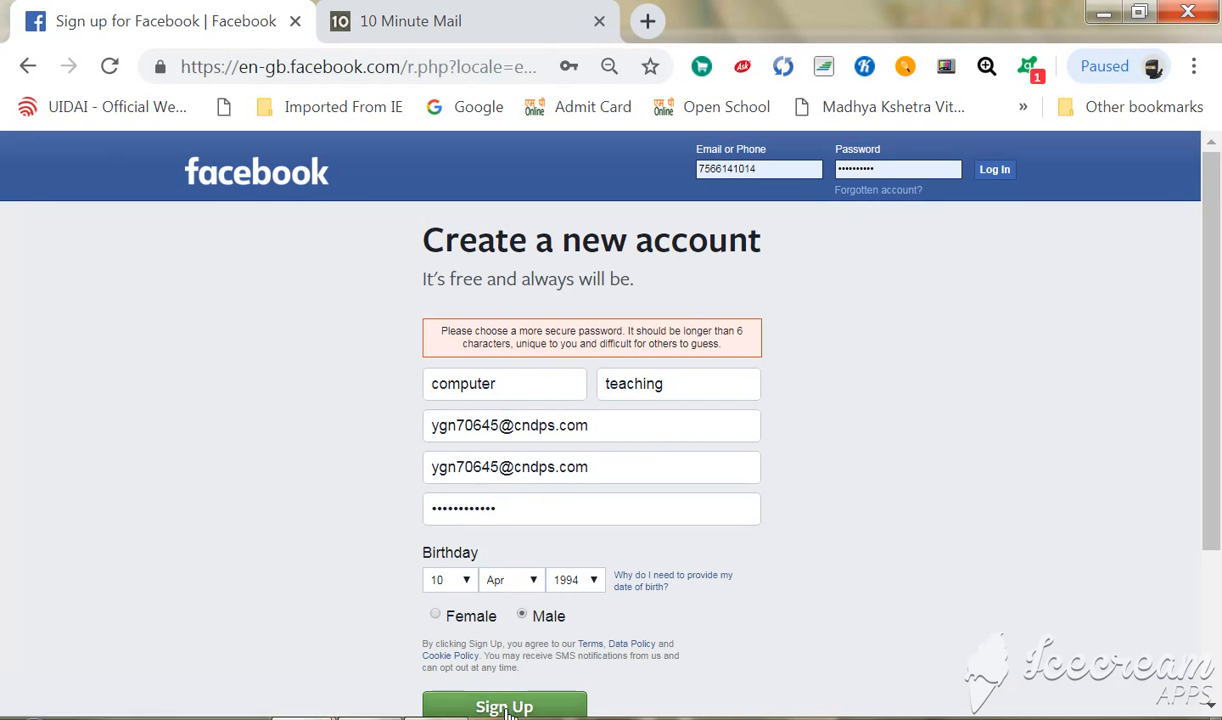
# Resubmit with the longer password, then replace the placeholder surname and submit again
pyautogui.click(505, 707)
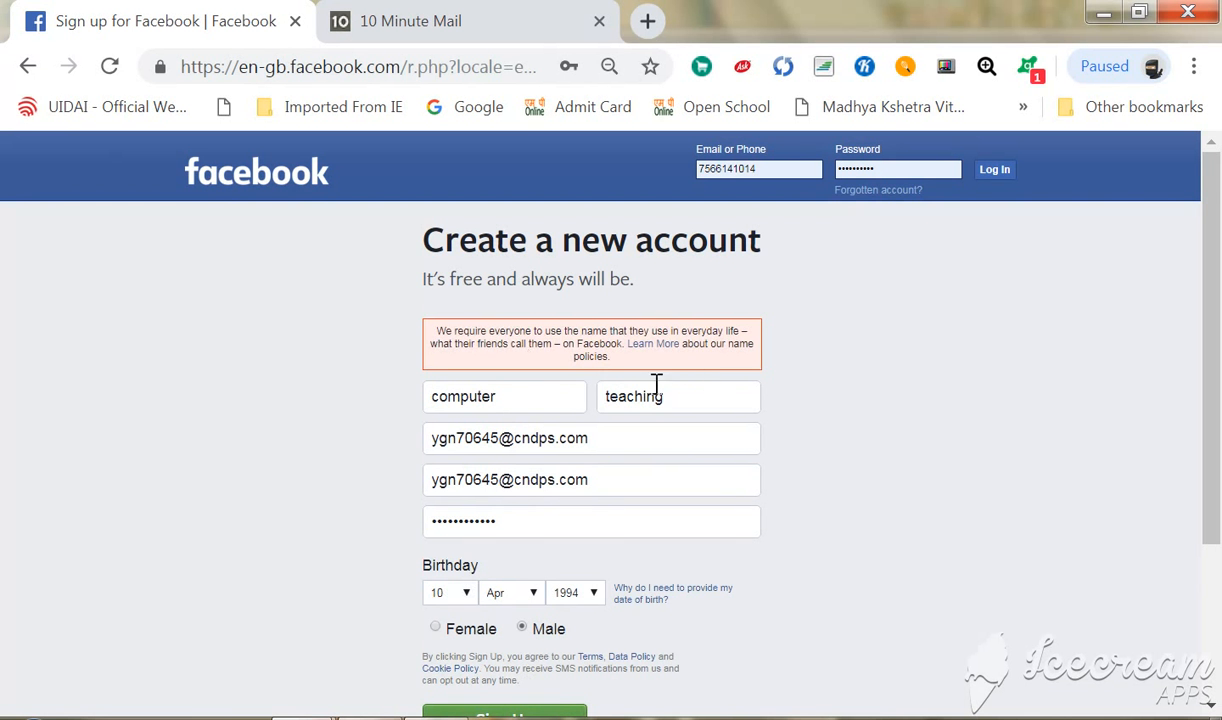
pyautogui.moveTo(666, 398); pyautogui.dragTo(553, 400)
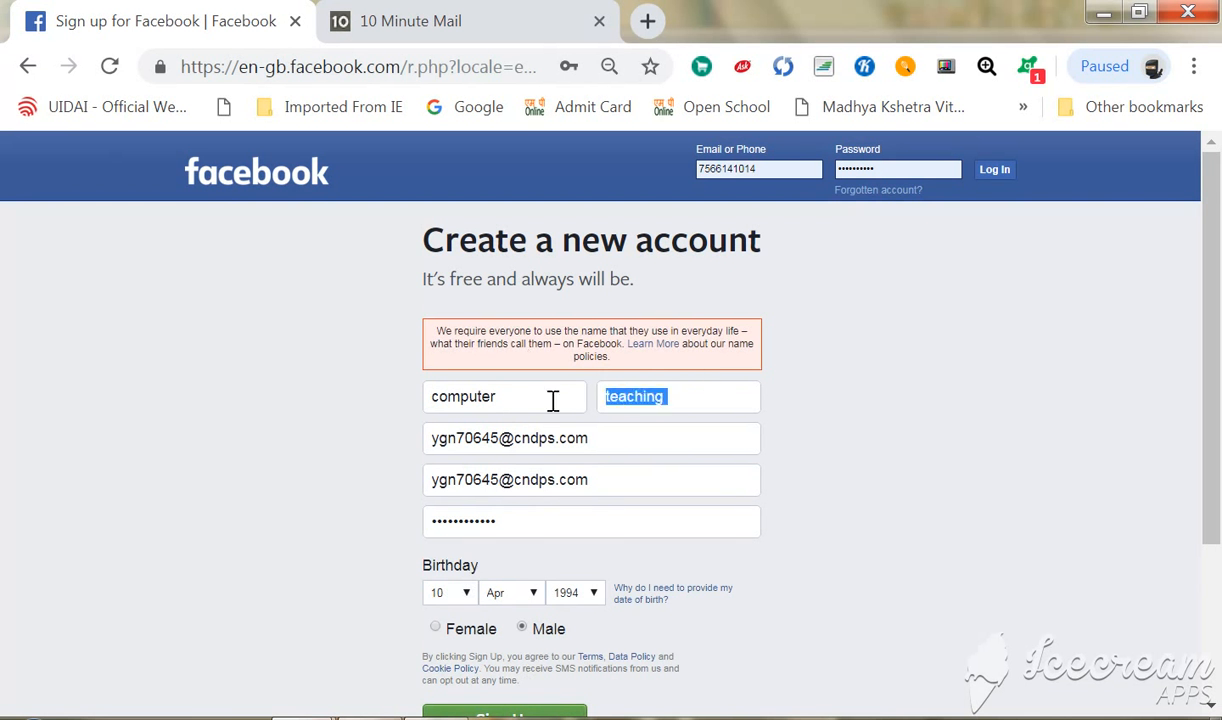
pyautogui.write('boy')
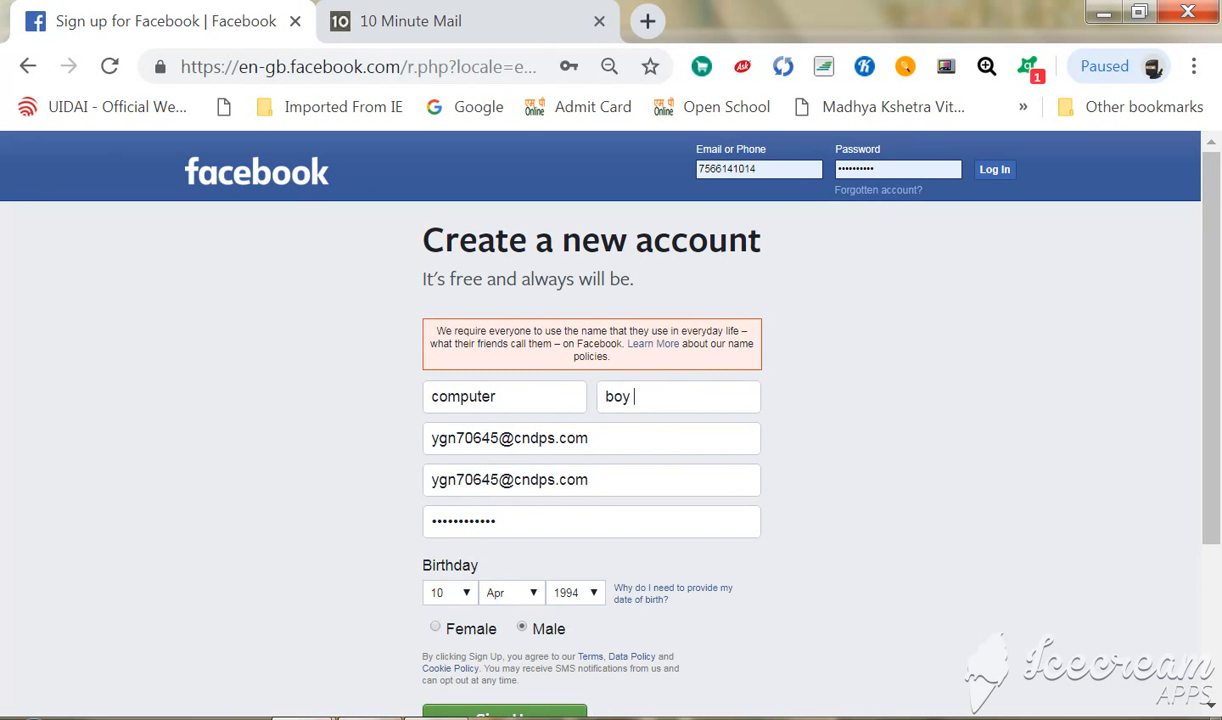
pyautogui.click(560, 714)
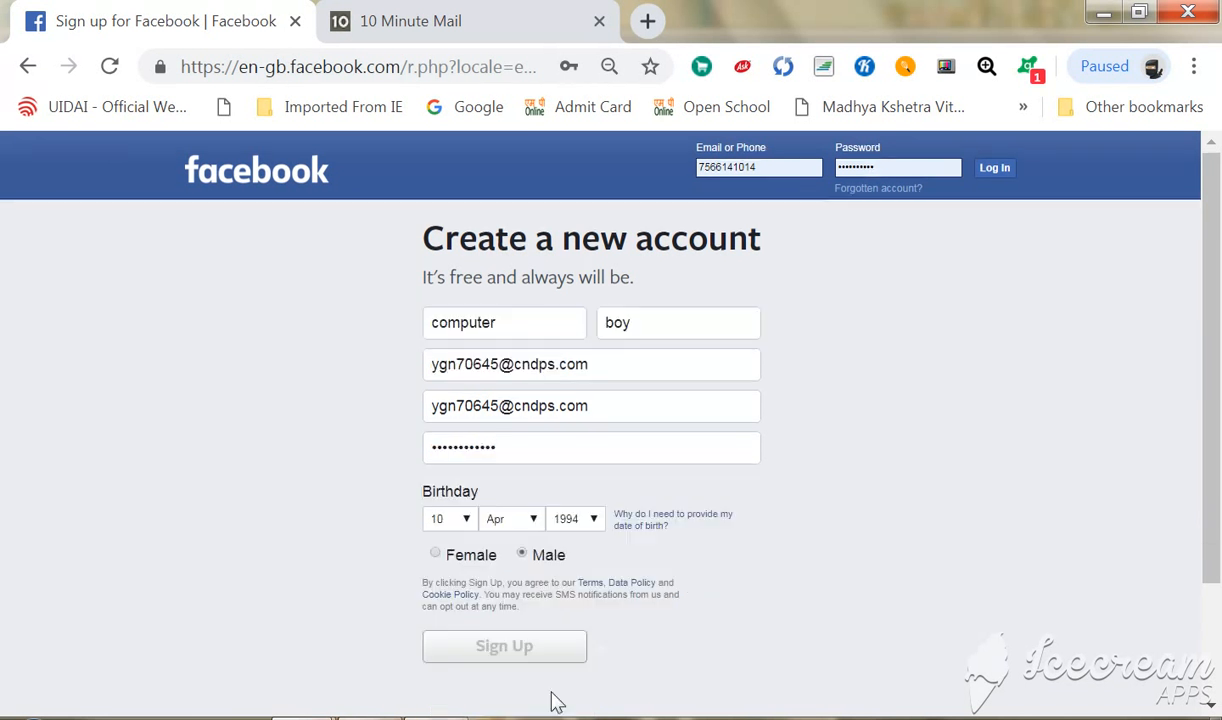
# Replace the first name with a realistic full name, resubmit, then retype the surname
pyautogui.scroll(-2, 532, 494)
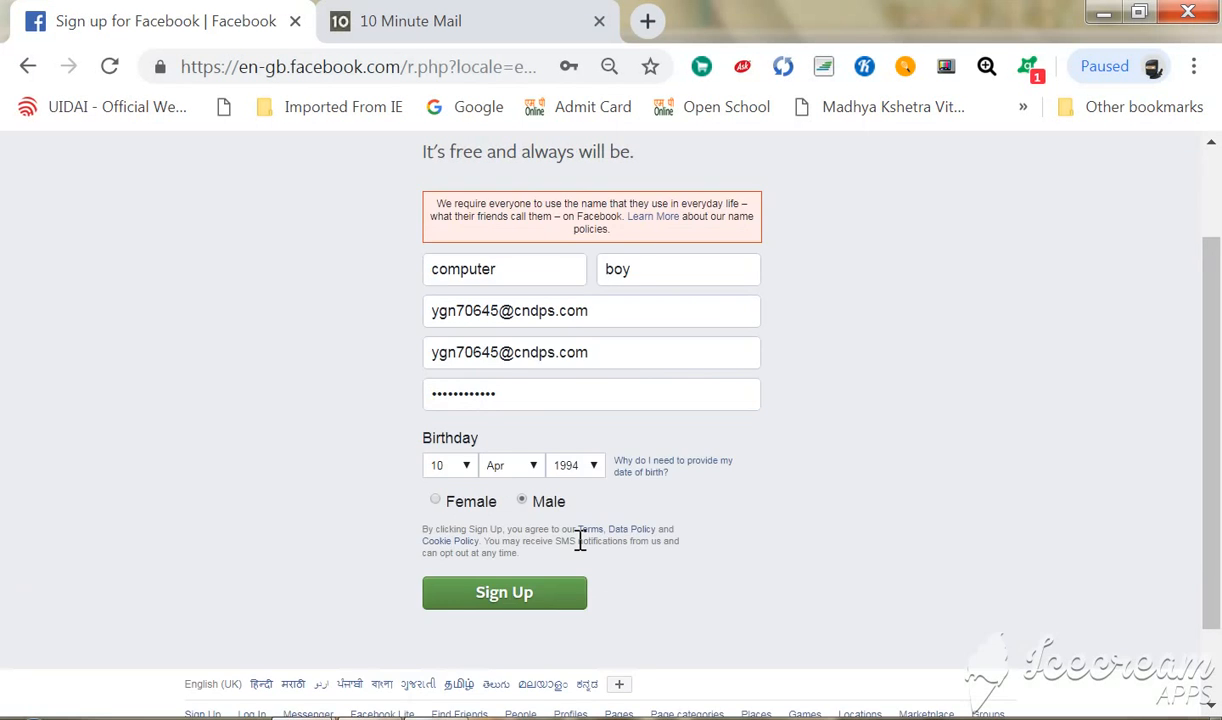
pyautogui.moveTo(508, 267); pyautogui.dragTo(180, 300)
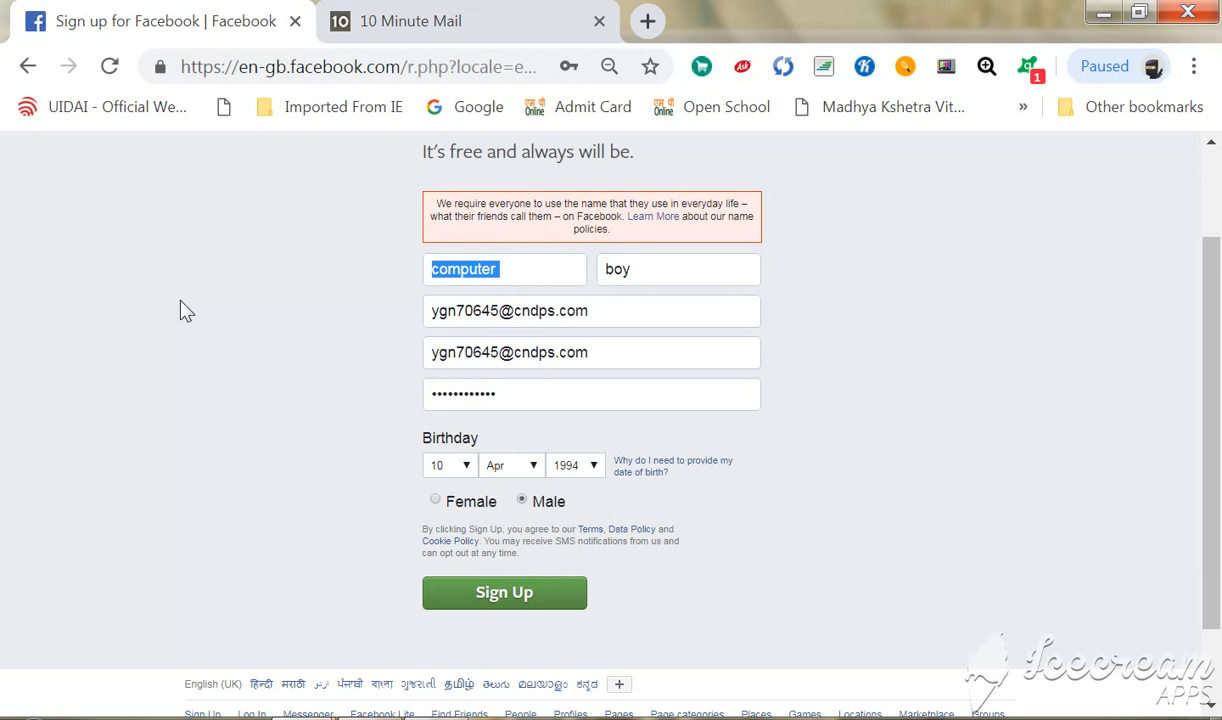
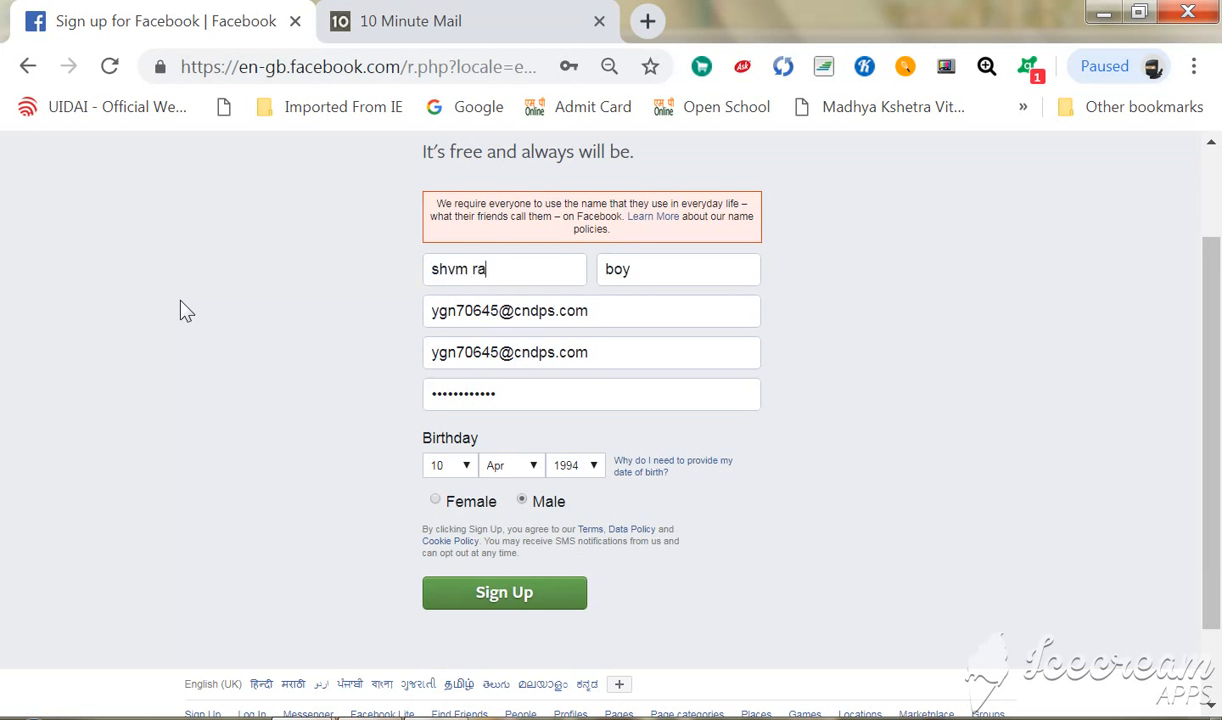
pyautogui.click(425, 592)
pyautogui.click(674, 268)
pyautogui.doubleClick(674, 268)
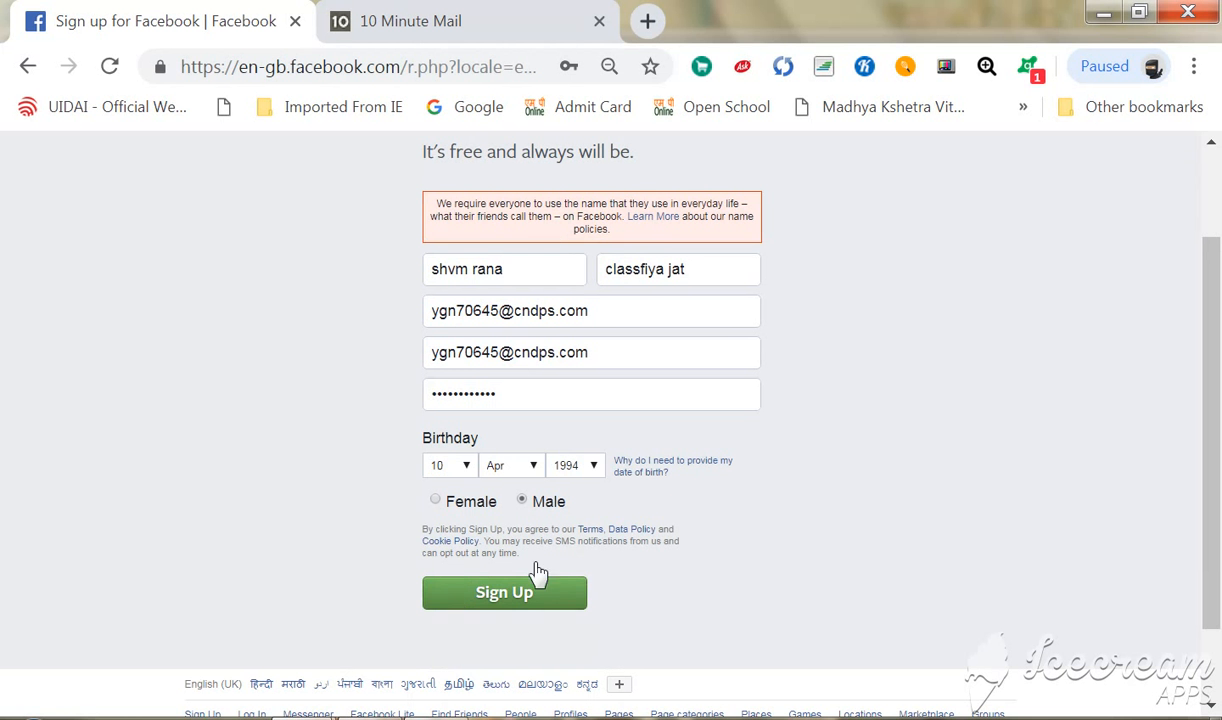
# Submit the form, read the confirmation code in 10 Minute Mail, and enter it on Facebook
pyautogui.click(537, 575)
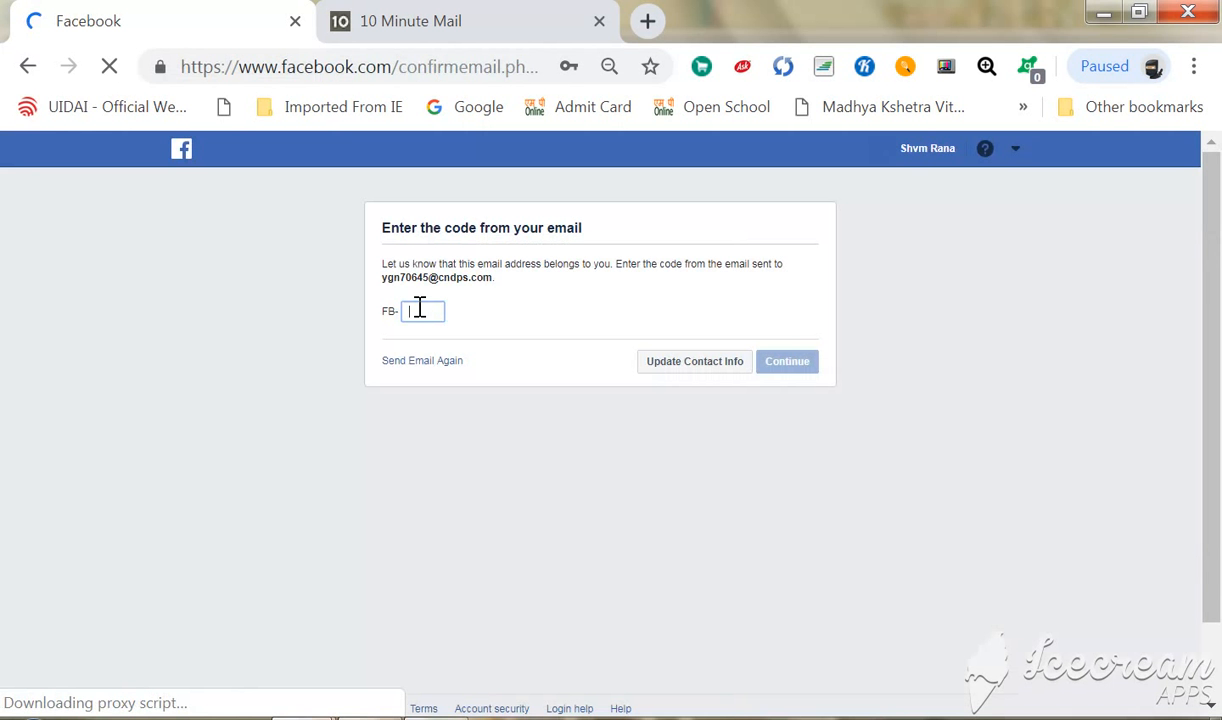
pyautogui.hotkey('ctrl', 'Tab')
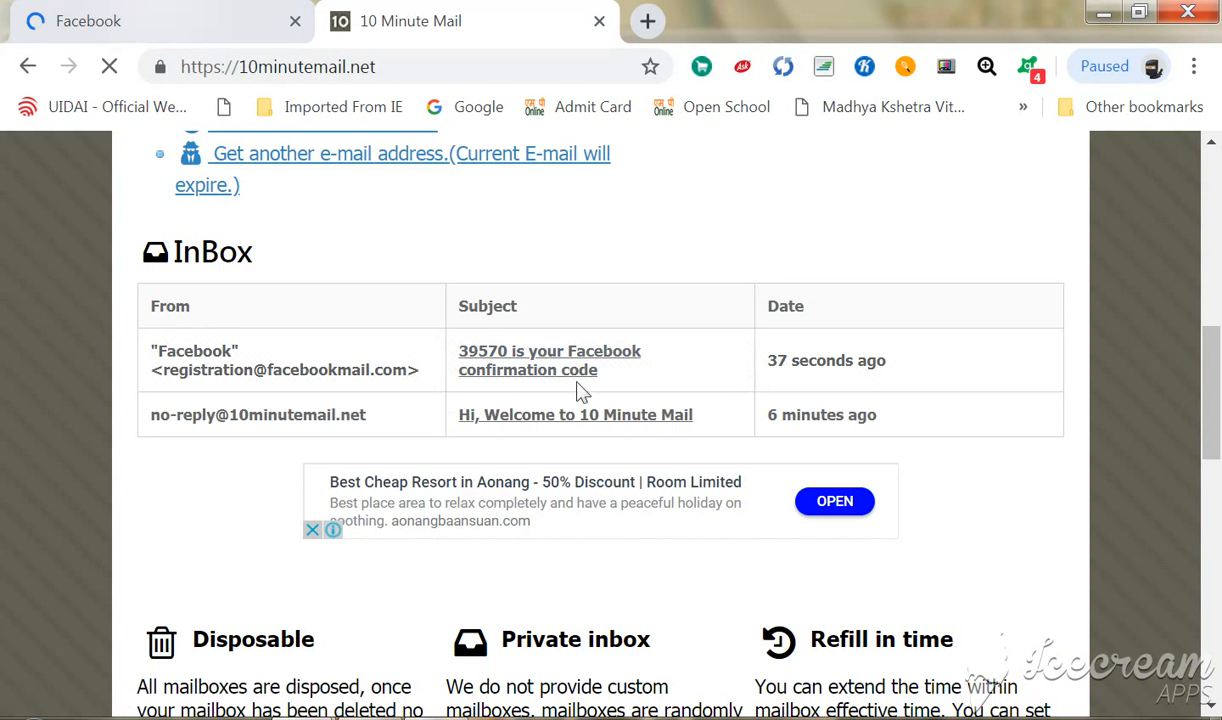
pyautogui.click(150, 21)
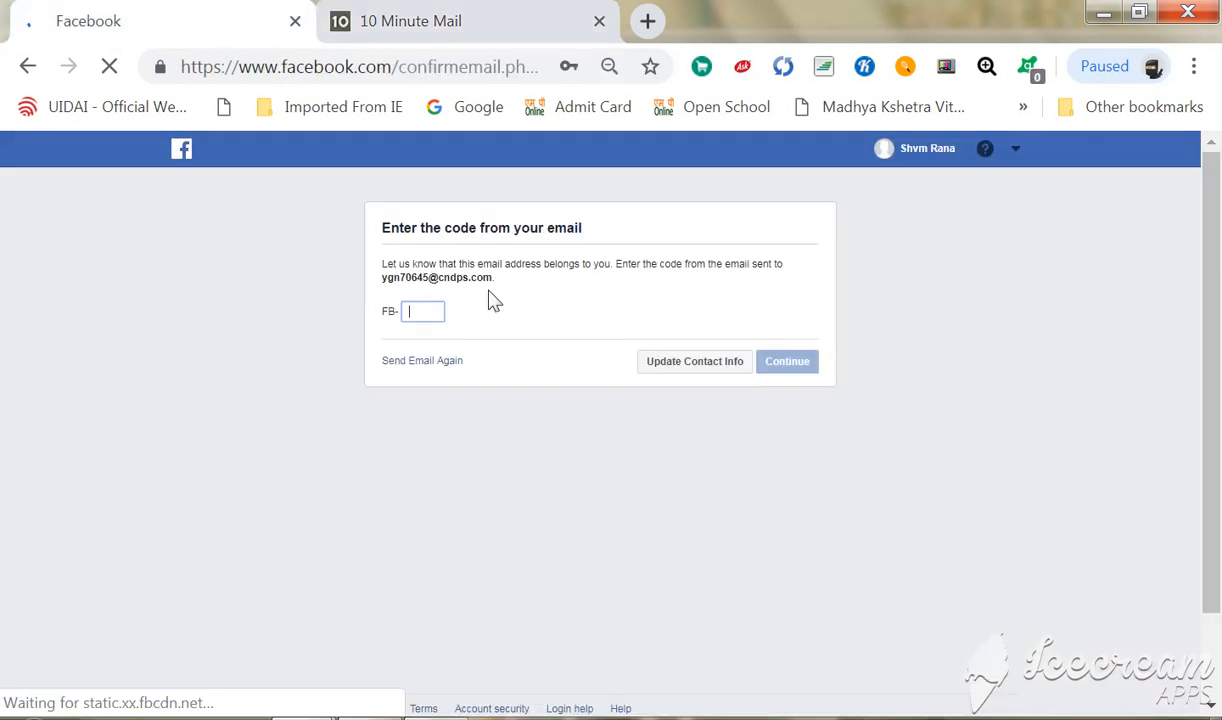
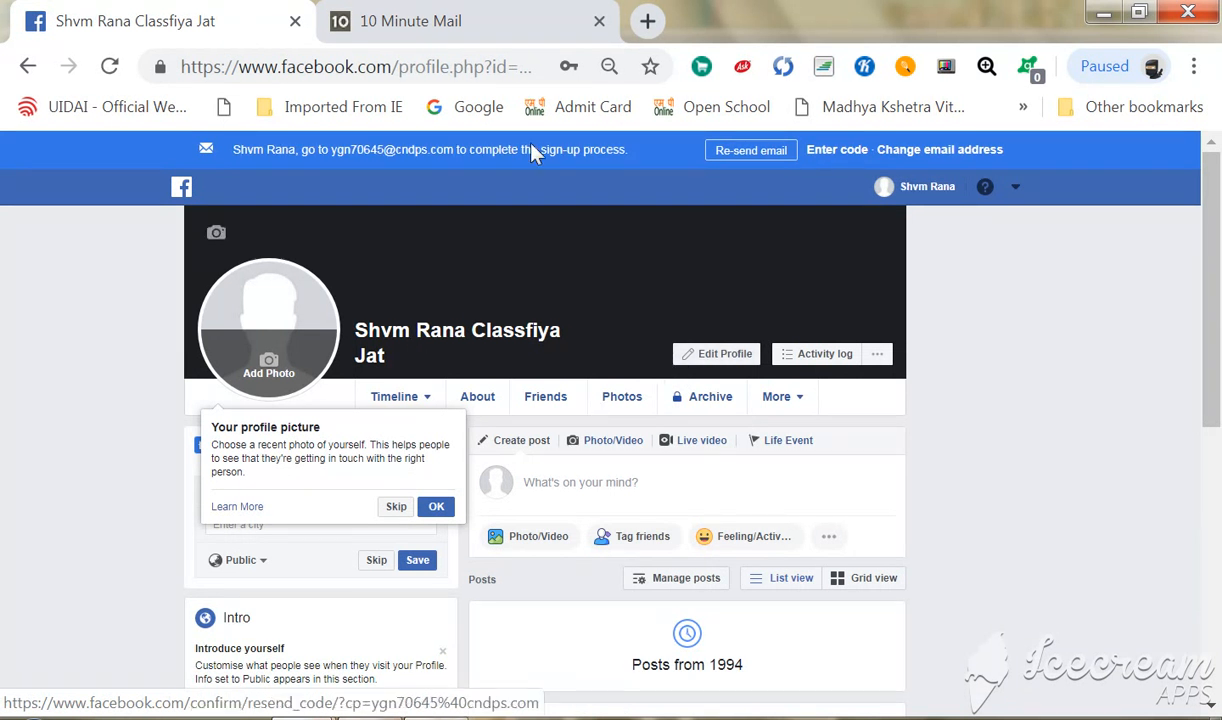
pyautogui.scroll(-4, 769, 295)
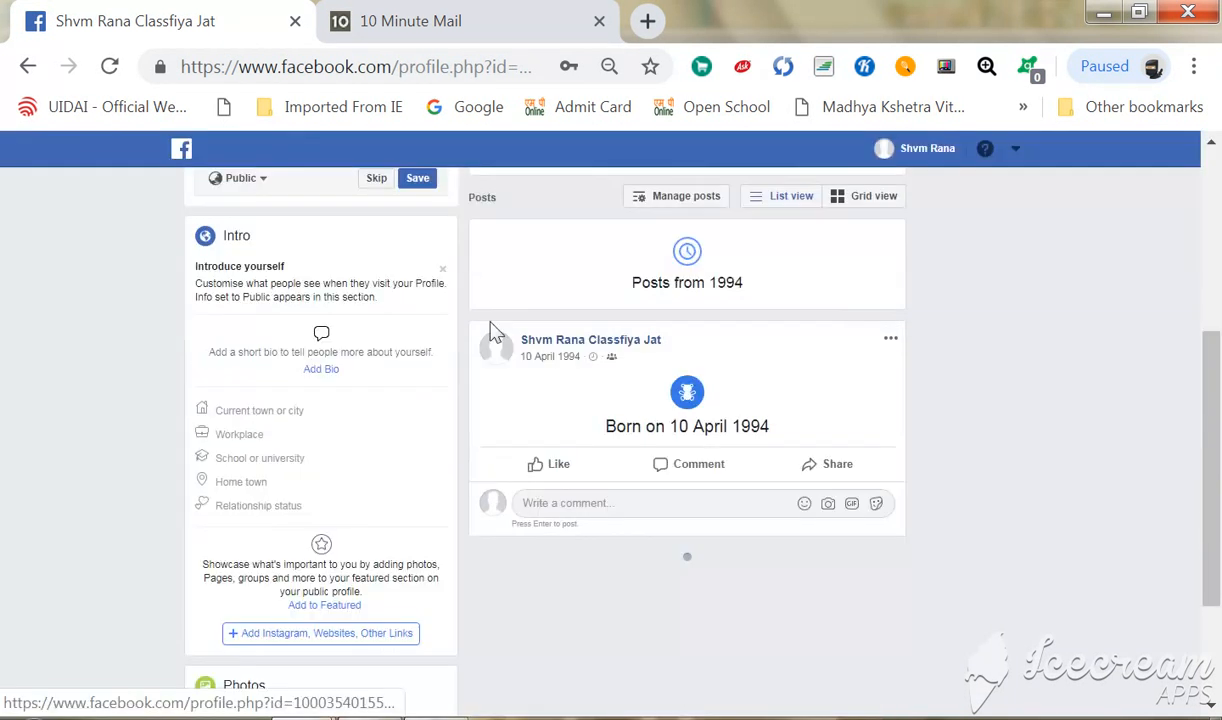
pyautogui.scroll(3, 792, 347)
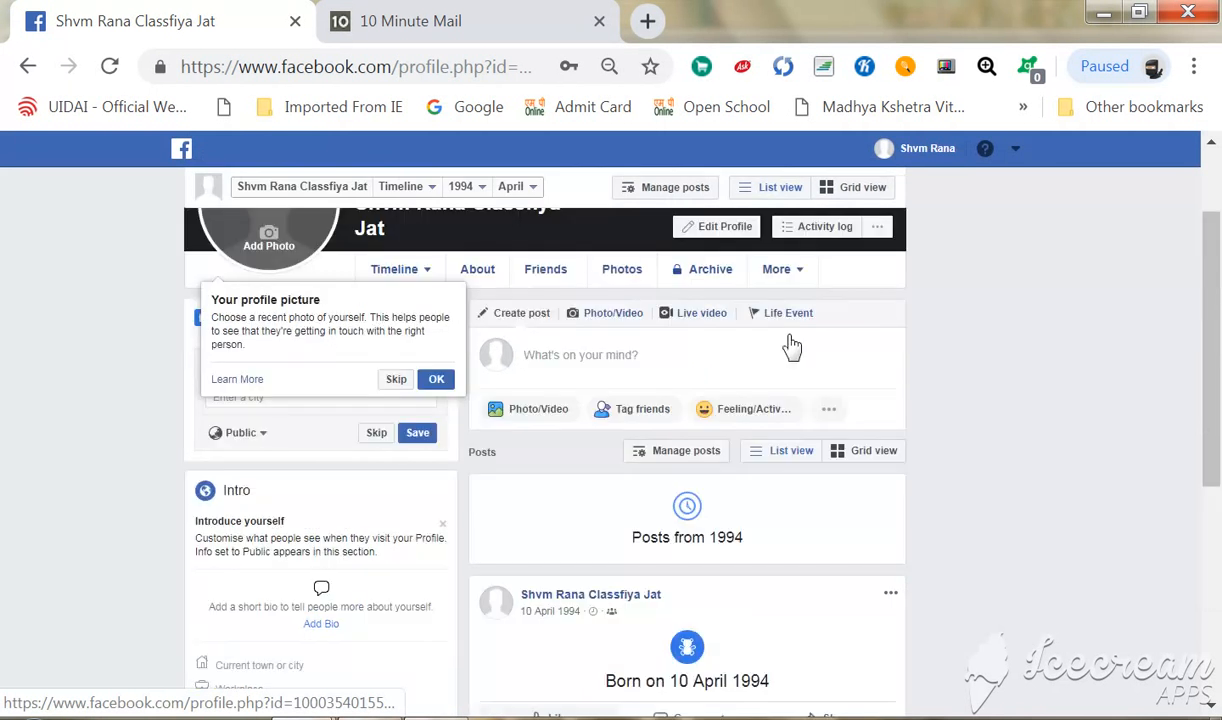